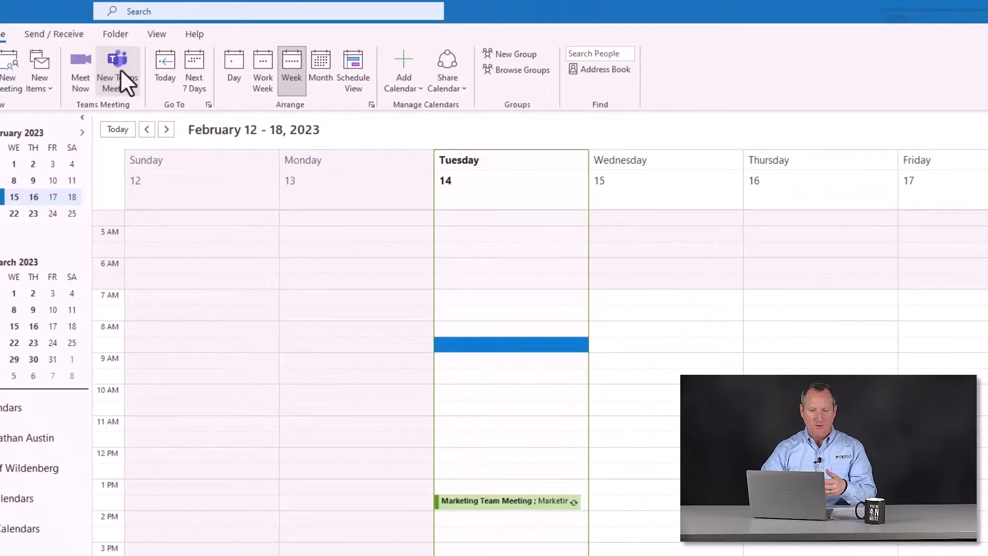
Create a new Teams meeting titled "Test Outlook Teams Meeting Invitation", correcting the spelling of the last word.
left_click(45, 63)
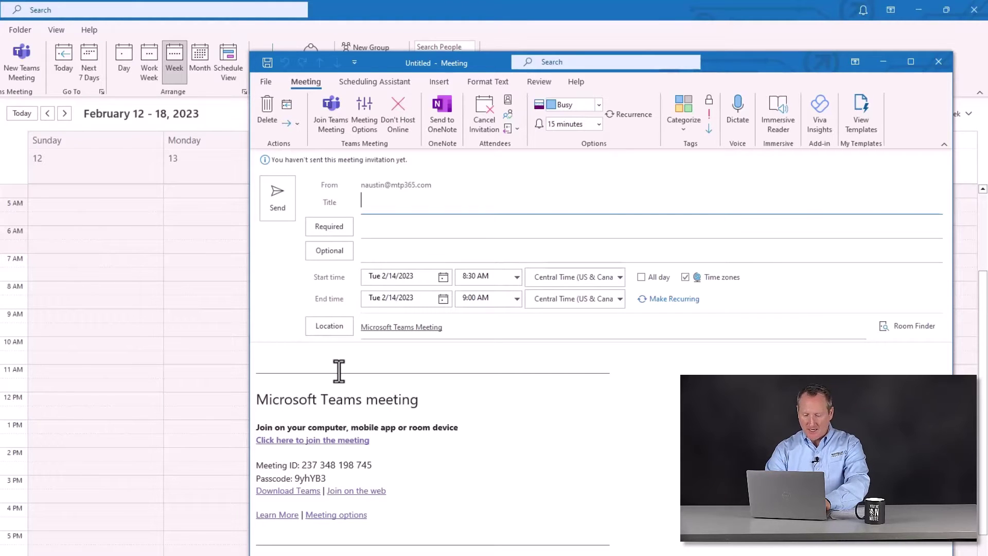
type("Test ")
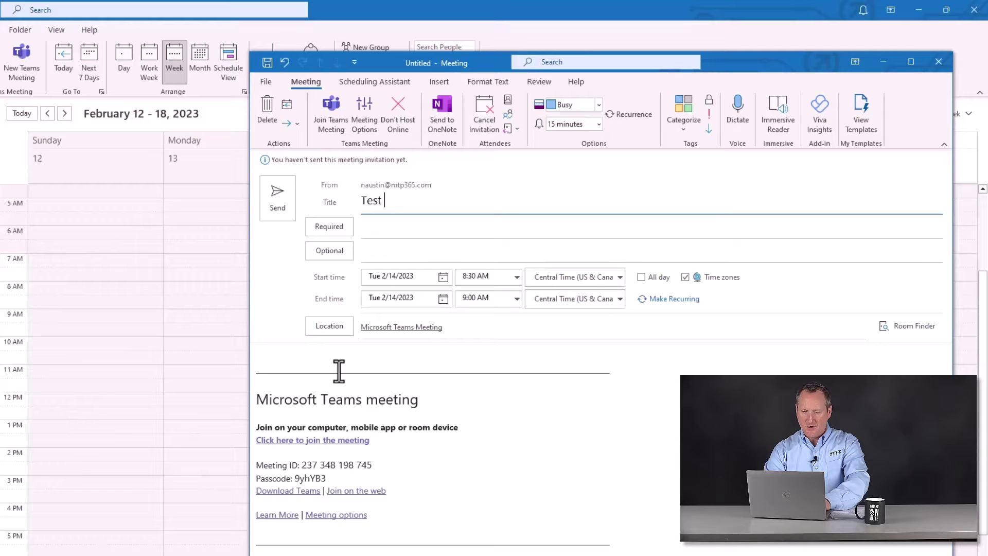
type("Outlook Tea")
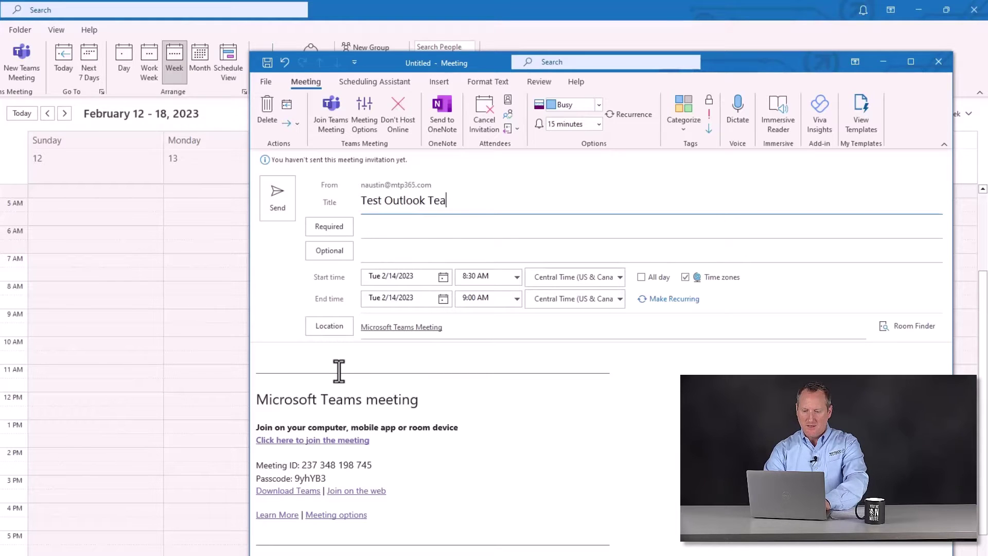
type("ms Meeting INet")
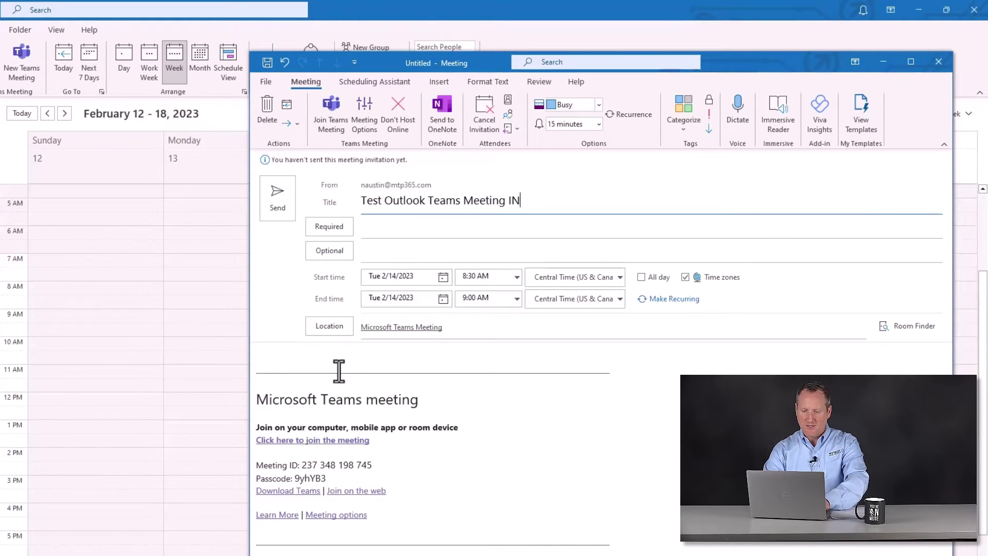
key("BackSpace")
key("BackSpace")
key("BackSpace")
type("nivitation")
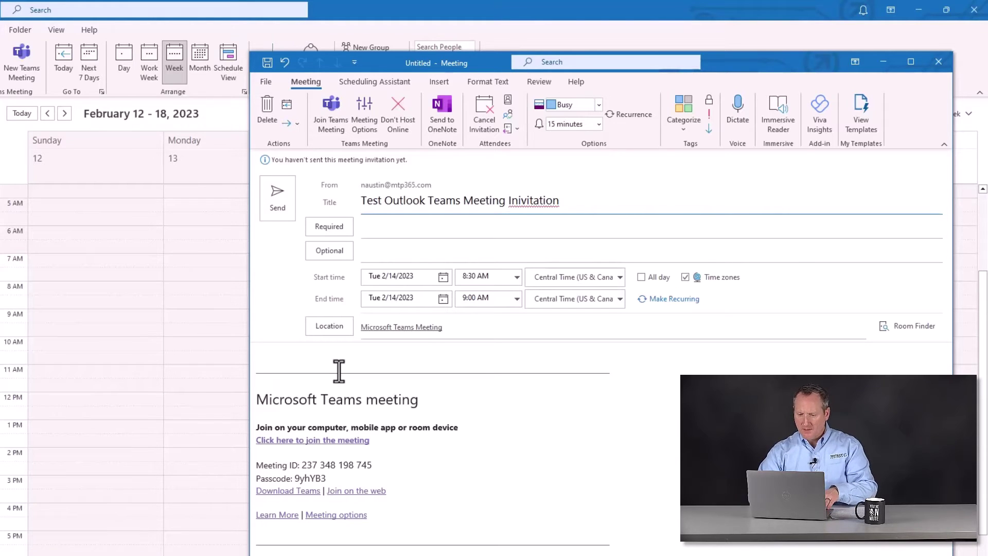
right_click(534, 201)
left_click(550, 206)
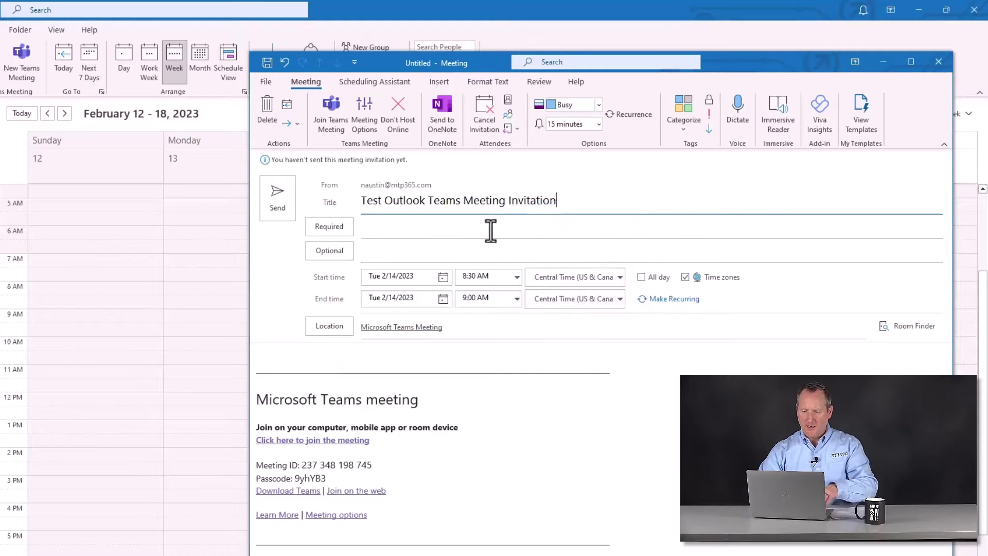
Add the suggested colleague as a required attendee of the meeting.
left_click(451, 234)
type("nin")
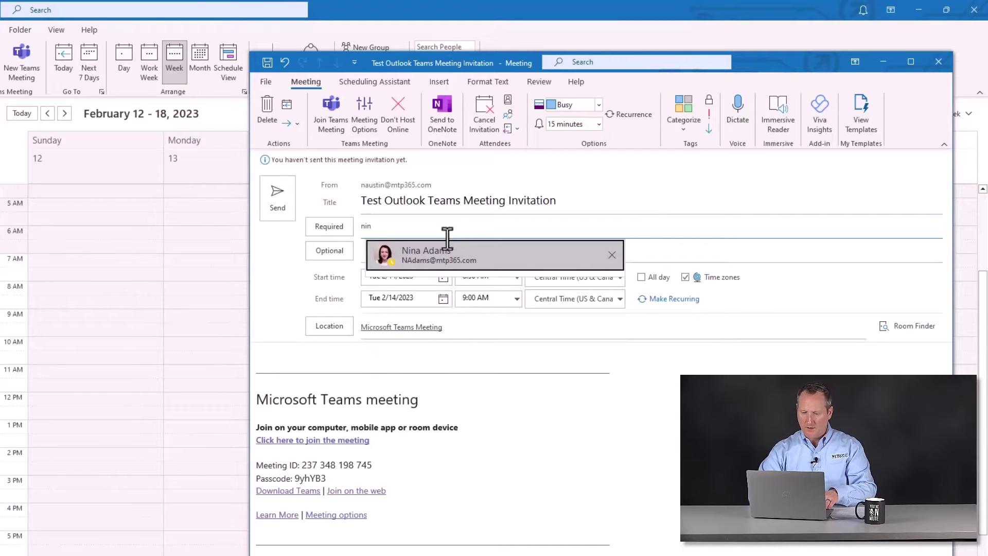
left_click(437, 253)
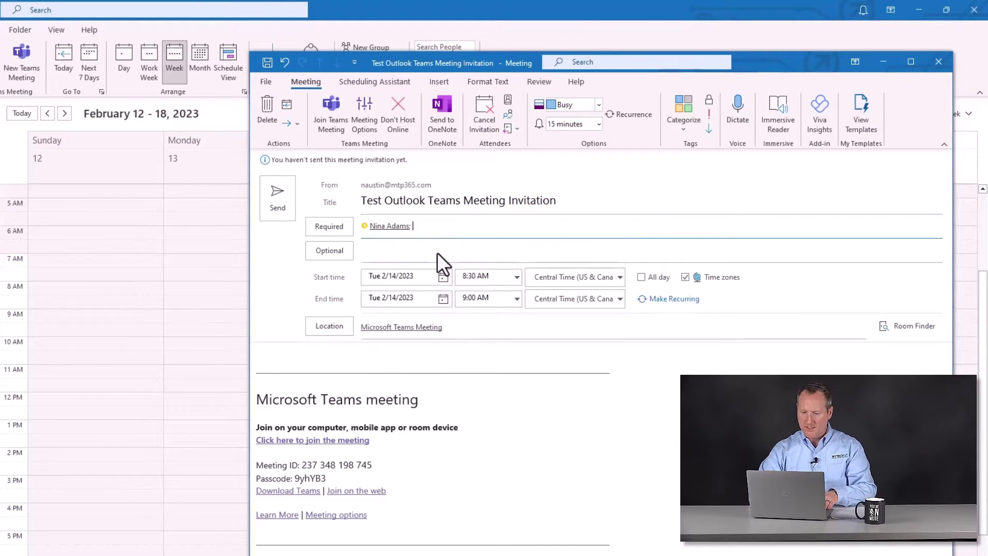
Set the meeting's end time to 9:30 AM and send the invitation.
left_click(517, 300)
left_click(483, 336)
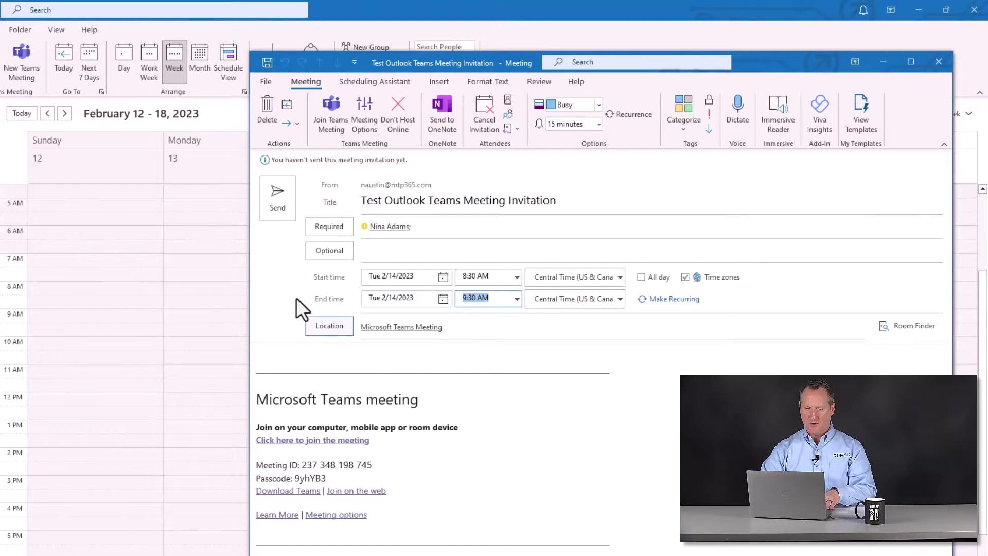
left_click(276, 197)
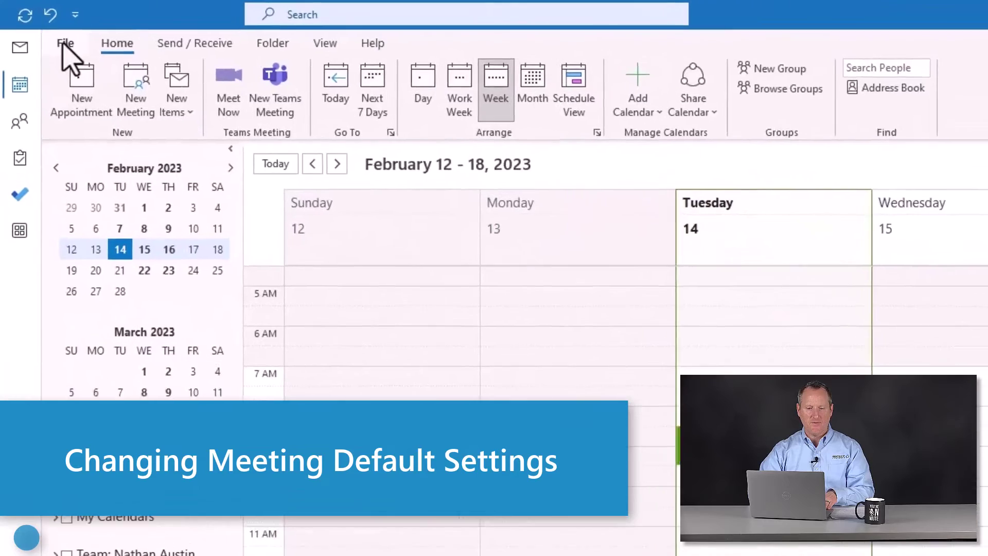
In the Outlook calendar options, turn off adding an online meeting to all meetings.
left_click(64, 44)
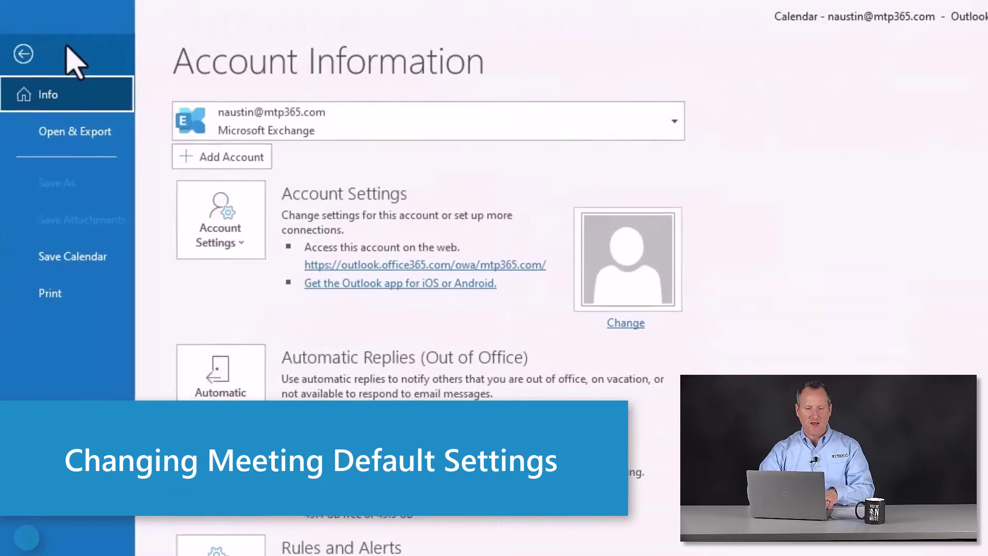
left_click(30, 51)
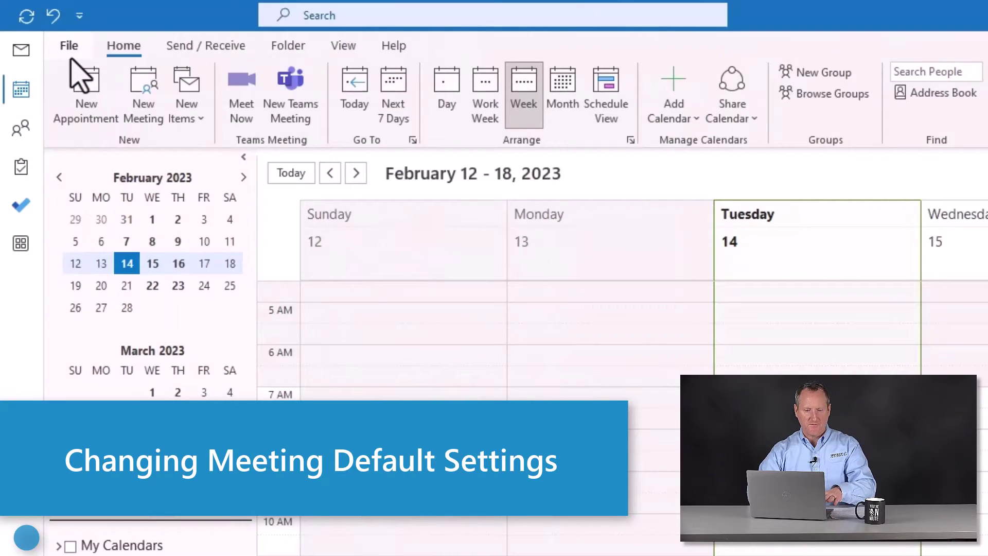
left_click(69, 45)
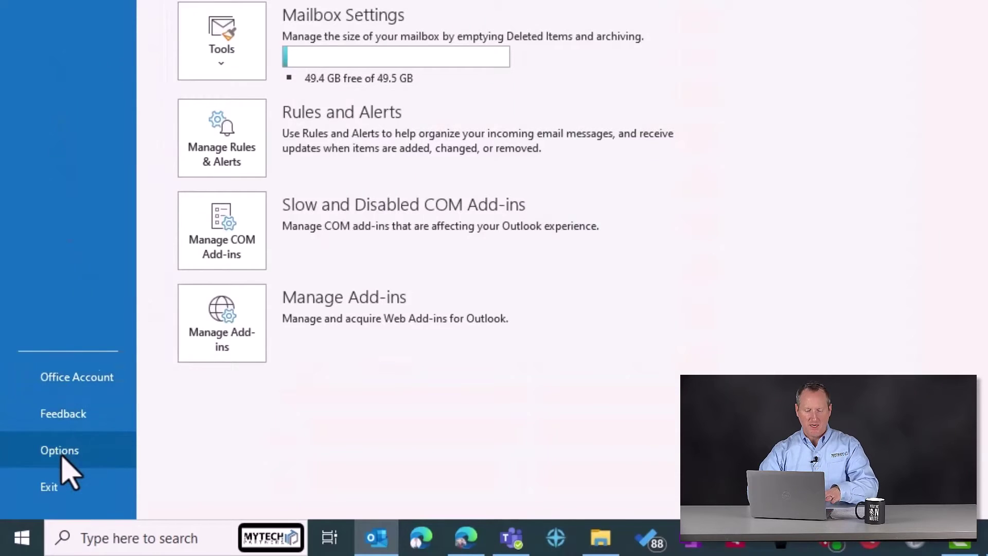
left_click(60, 451)
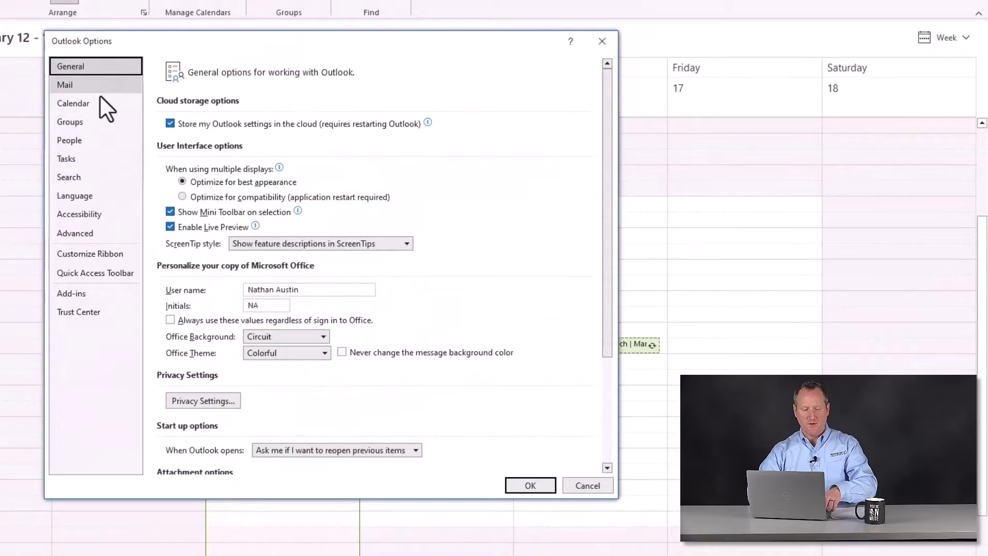
left_click(99, 103)
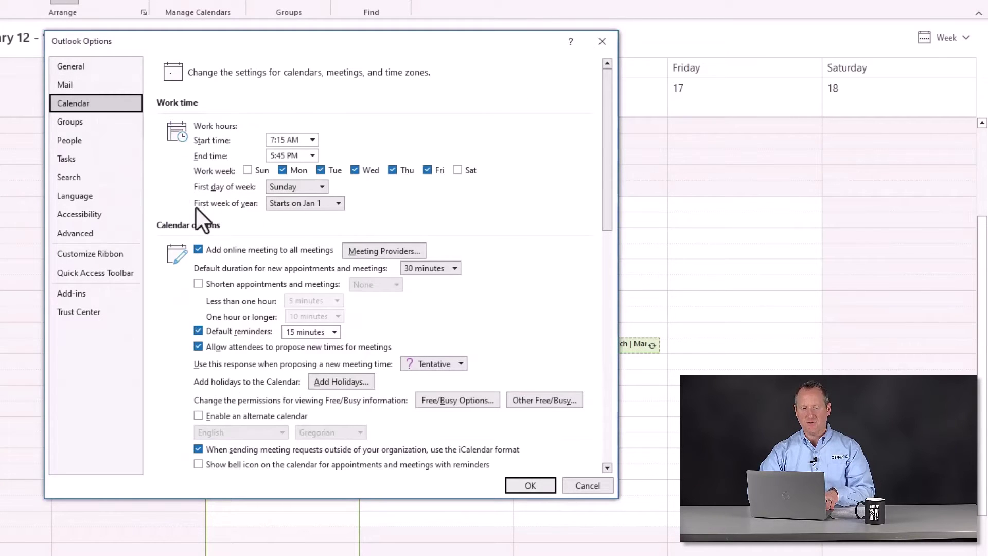
left_click(198, 250)
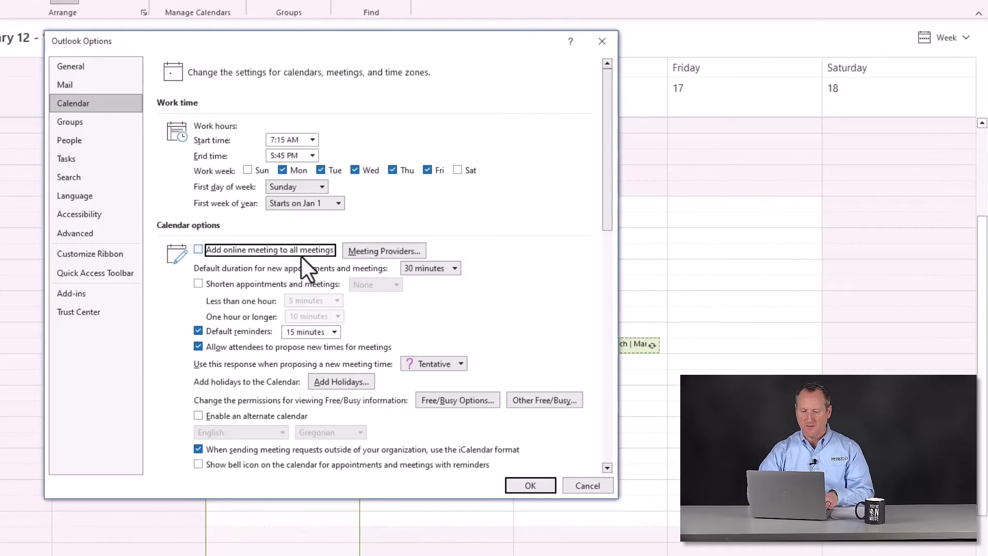
Accept Microsoft Teams as the default online meeting provider and save the calendar options.
left_click(372, 255)
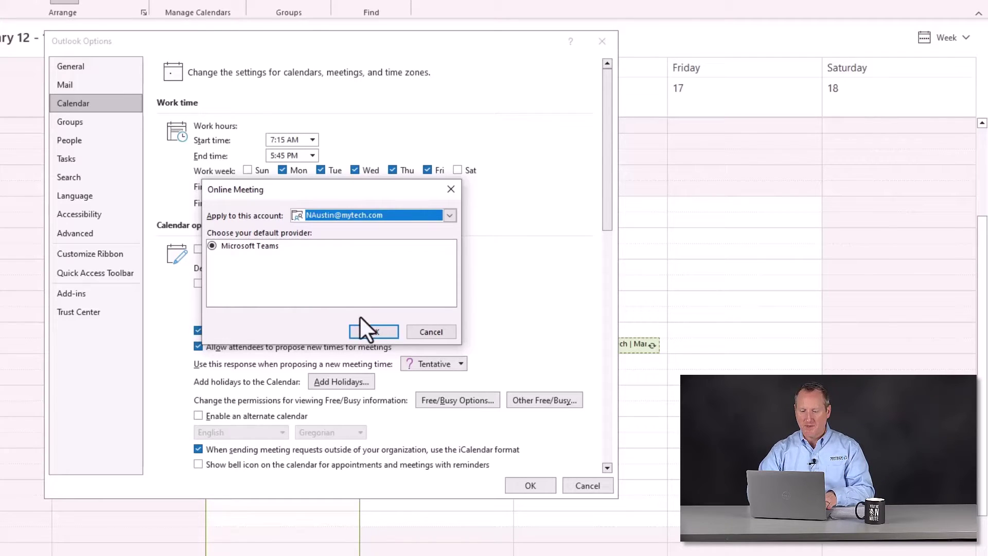
left_click(373, 330)
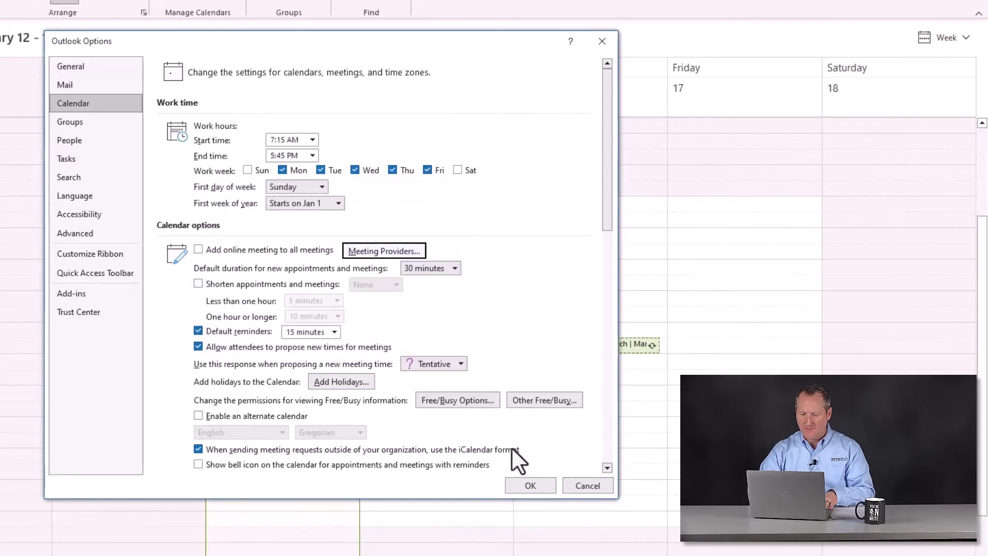
left_click(531, 489)
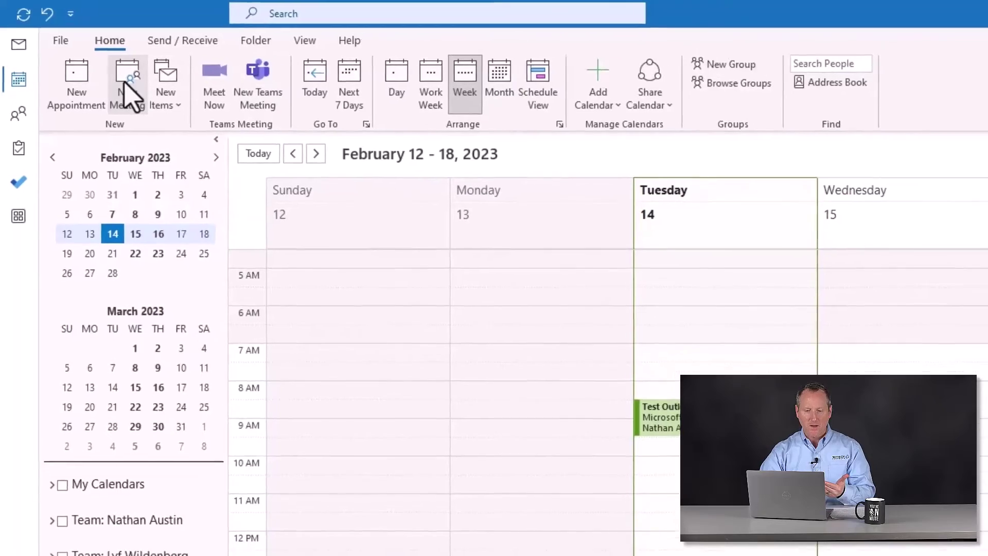
Open a regular new meeting form to check for Teams join details, and close it without sending.
left_click(125, 85)
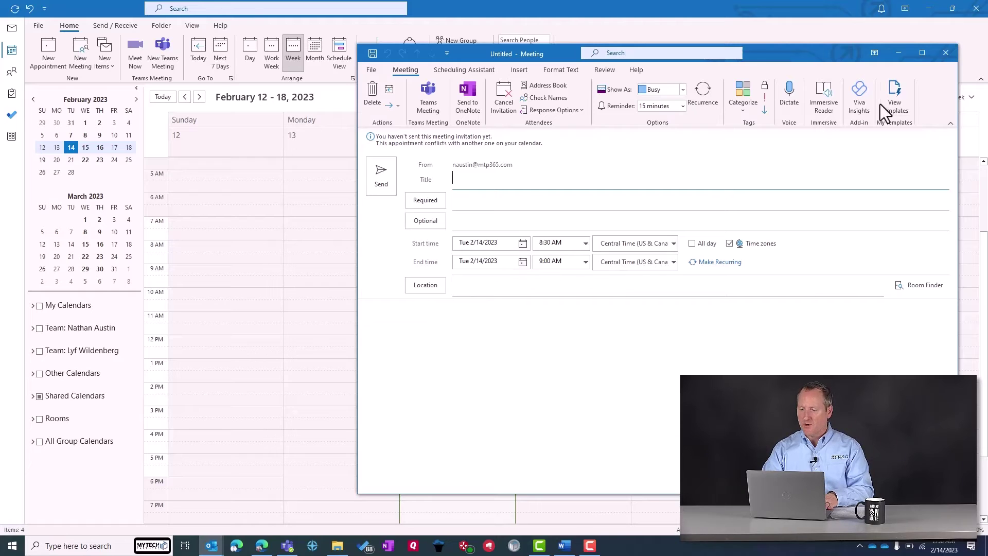
left_click(946, 54)
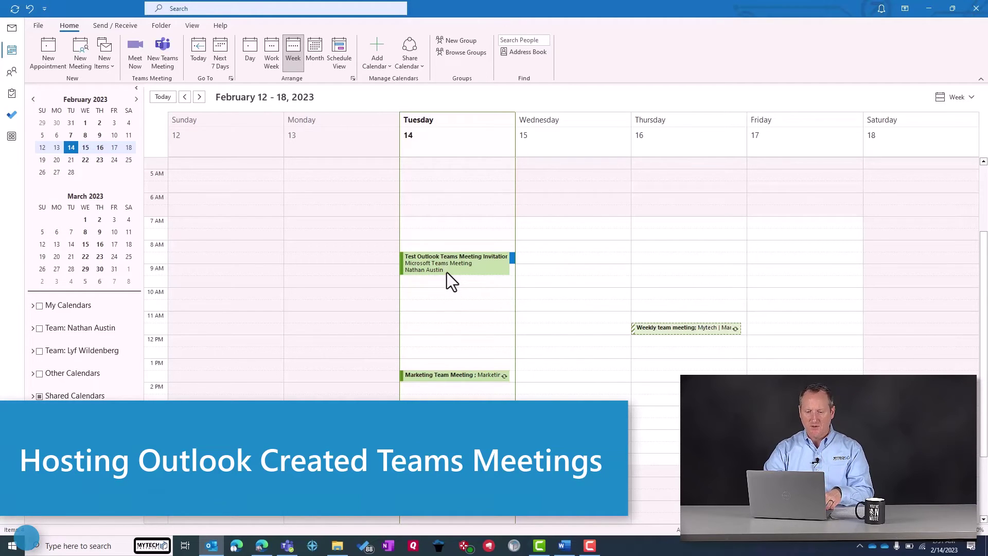
Join the "Test Outlook Teams Meeting Invitation" calendar meeting in Teams without using audio.
left_click(451, 258)
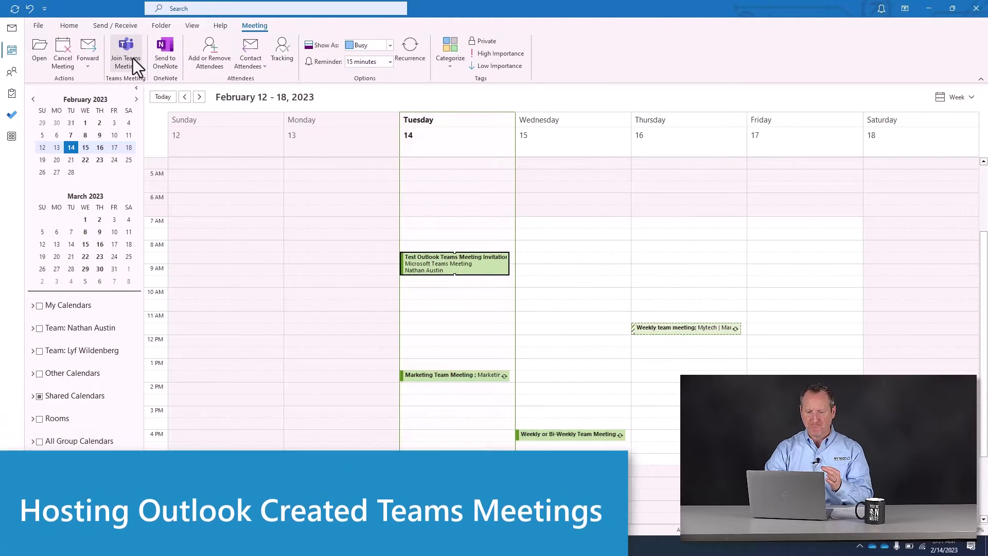
left_click(133, 57)
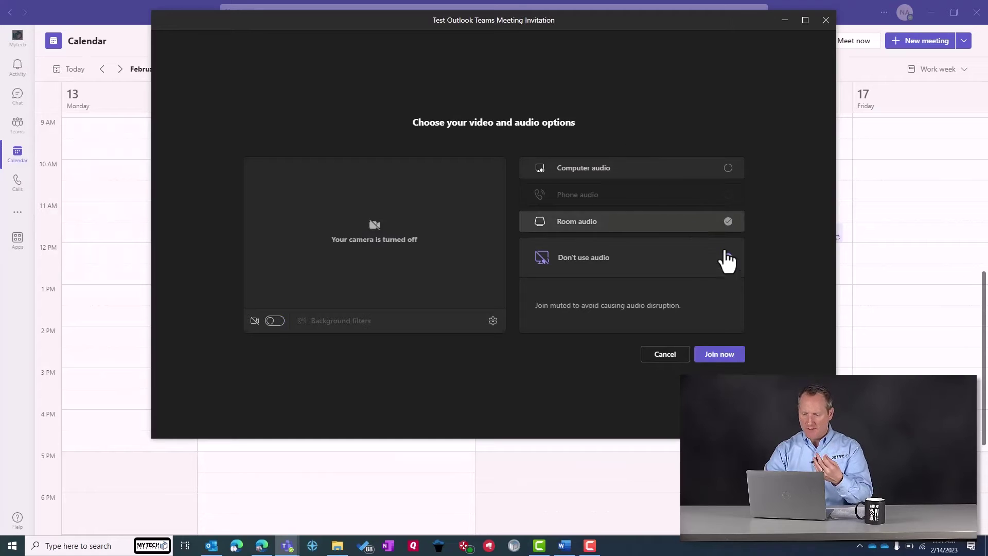
left_click(727, 260)
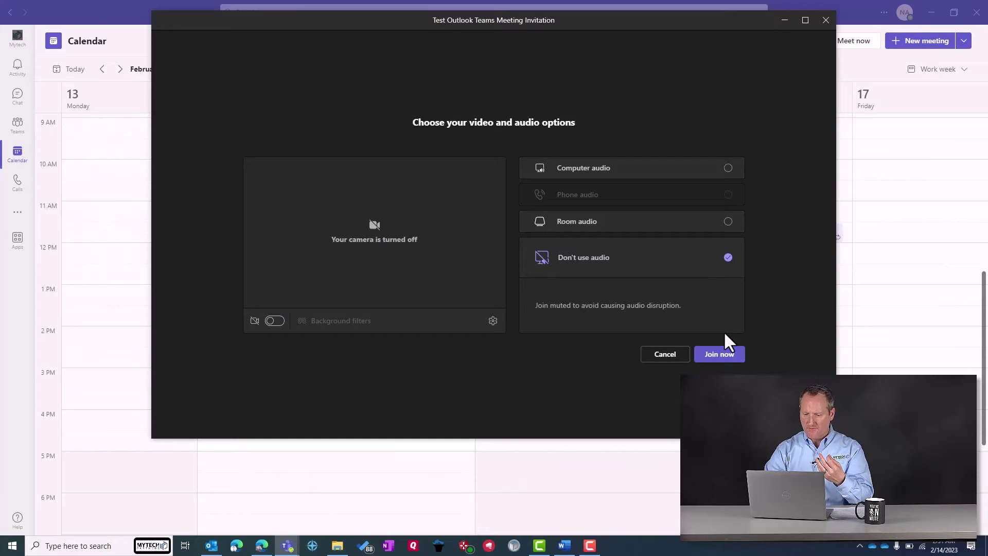
left_click(722, 356)
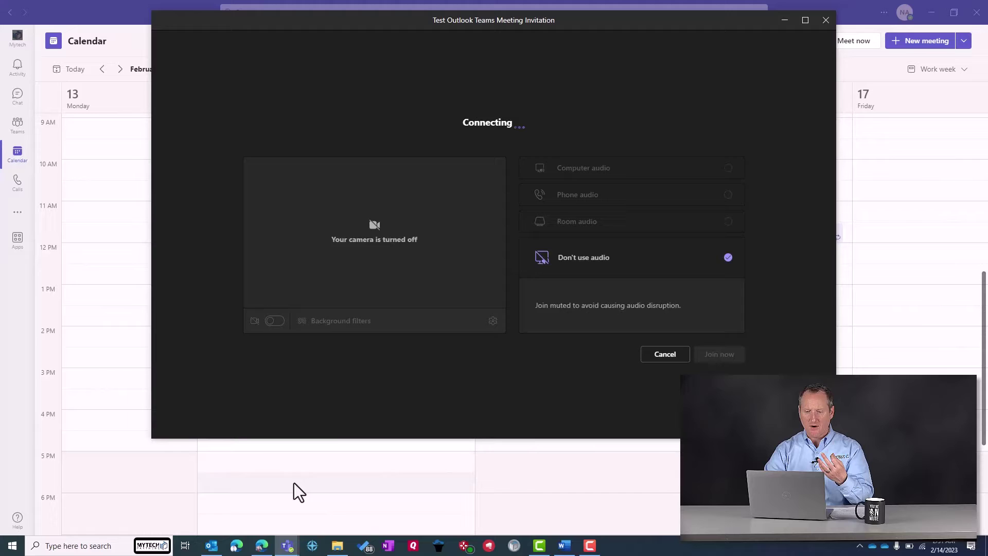
Show the chat list in the main Teams window and place the meeting window in front without covering the list.
left_click(19, 102)
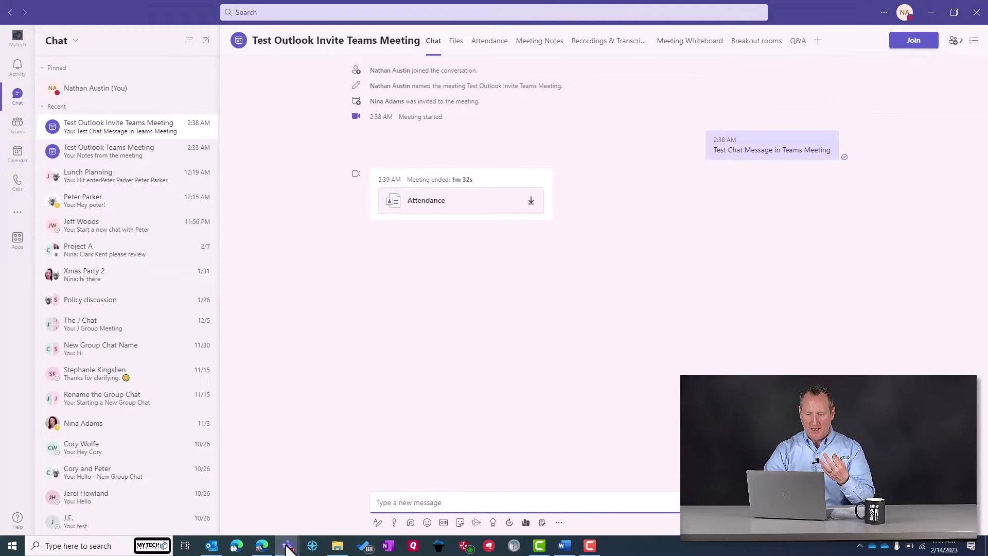
mouse_move(287, 545)
left_click(322, 477)
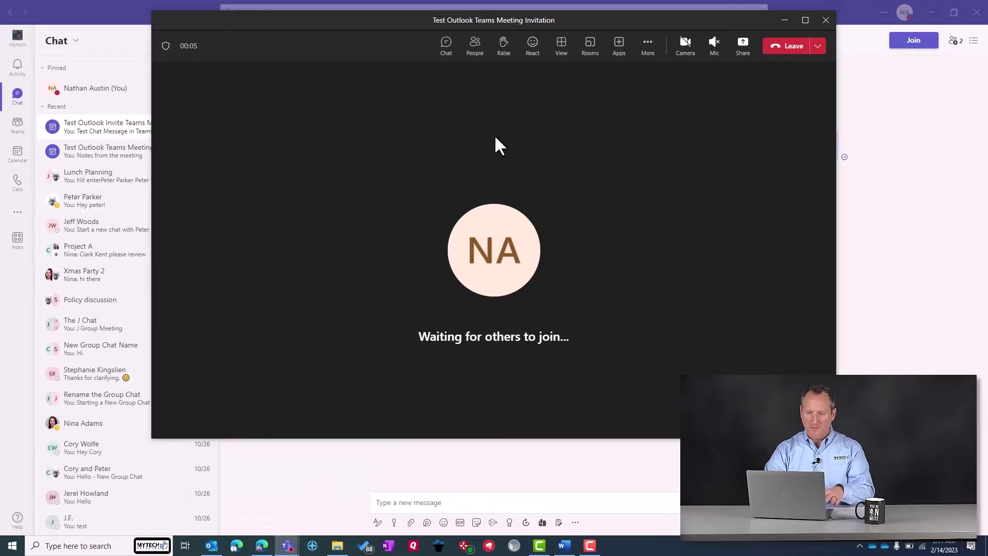
left_click_drag(382, 21, 482, 79)
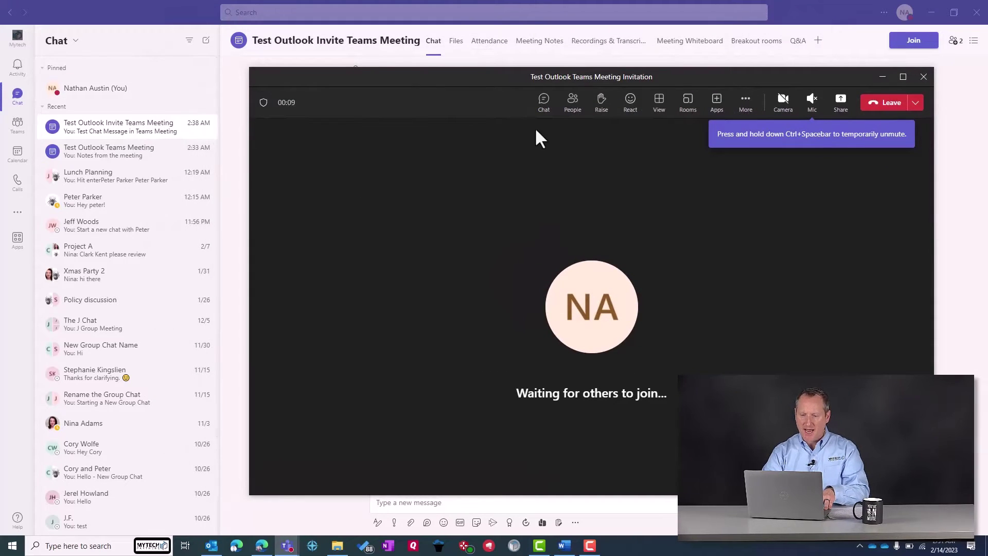
Send "Testing ANOTHER Outlook Invite Chat" in the meeting chat and open the same meeting's conversation from the main window's chat list.
left_click(545, 107)
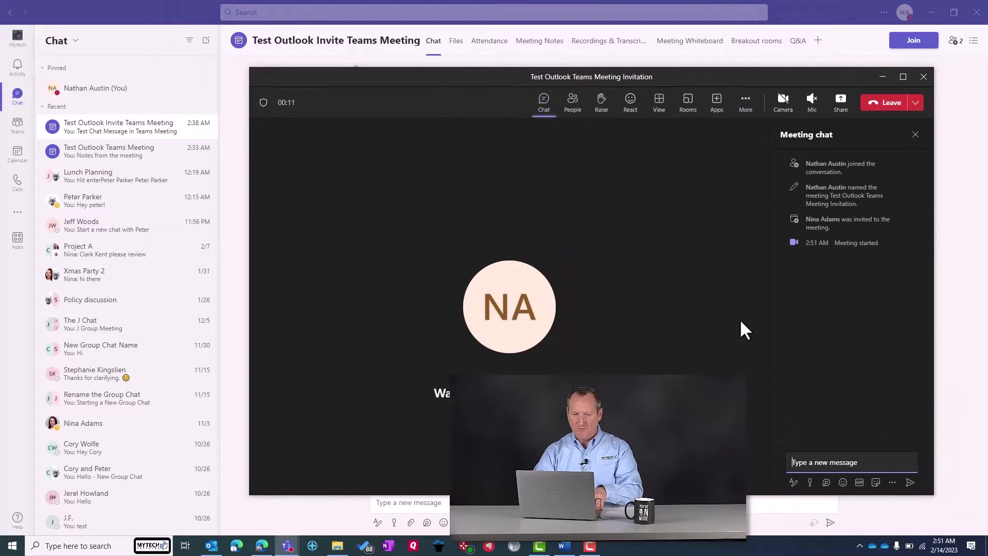
left_click(838, 461)
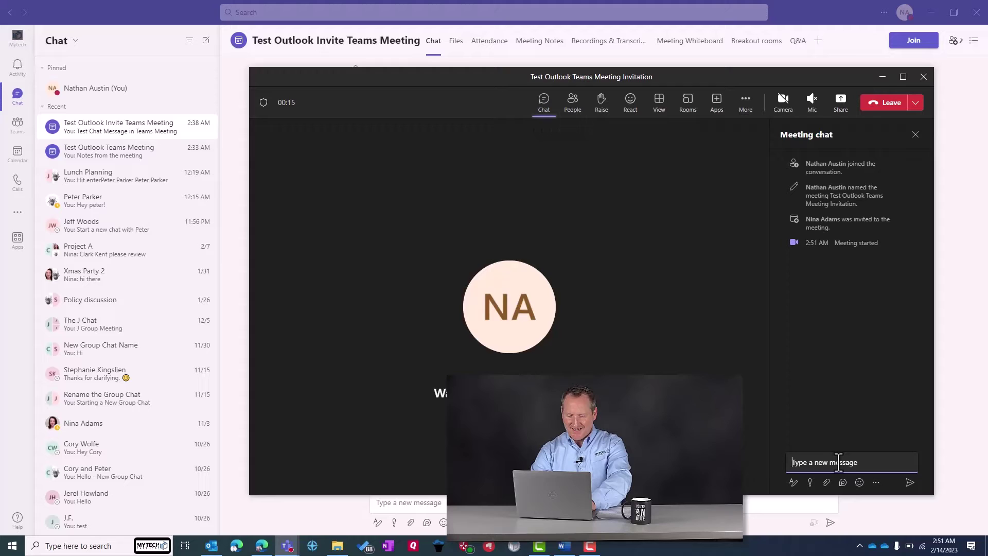
type("Testing ")
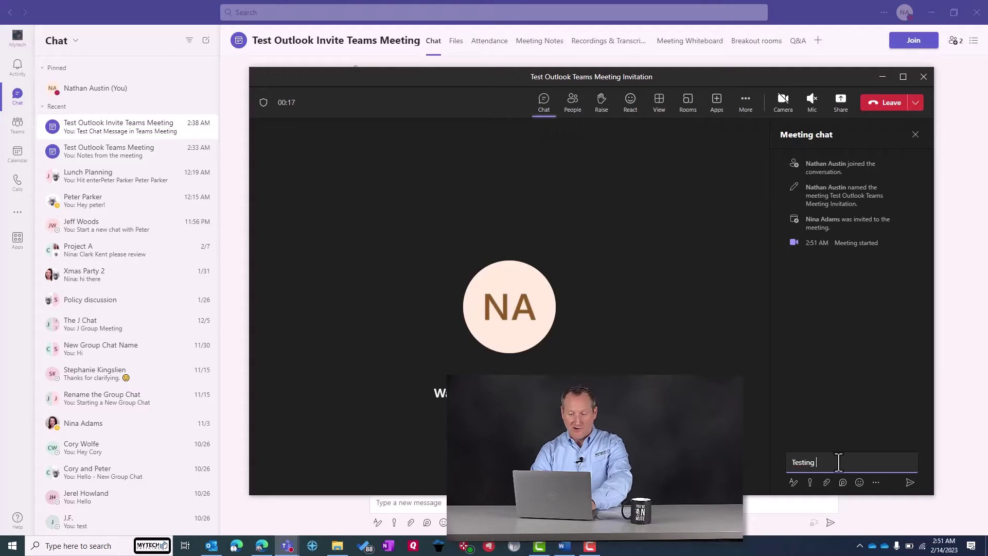
type("ANOTHER")
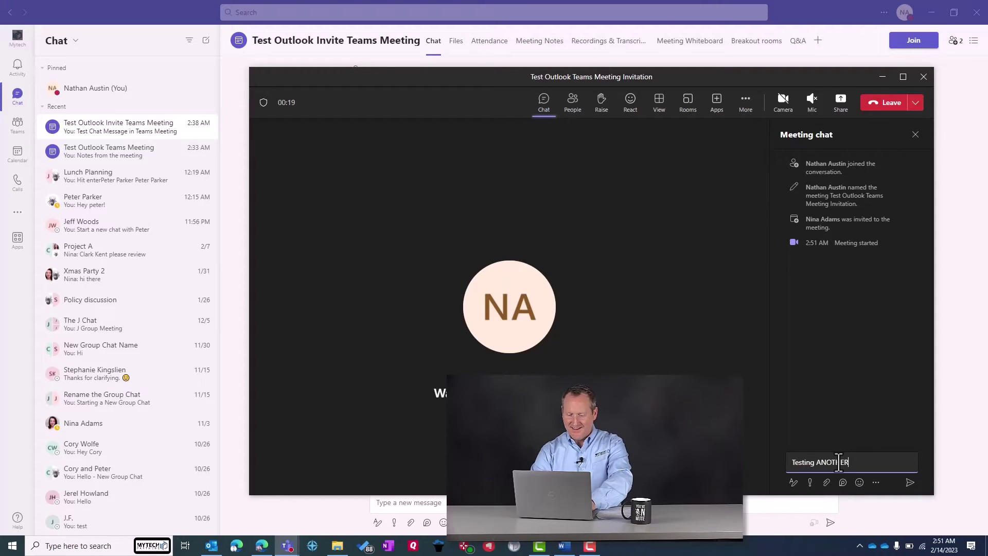
type(" Outlo")
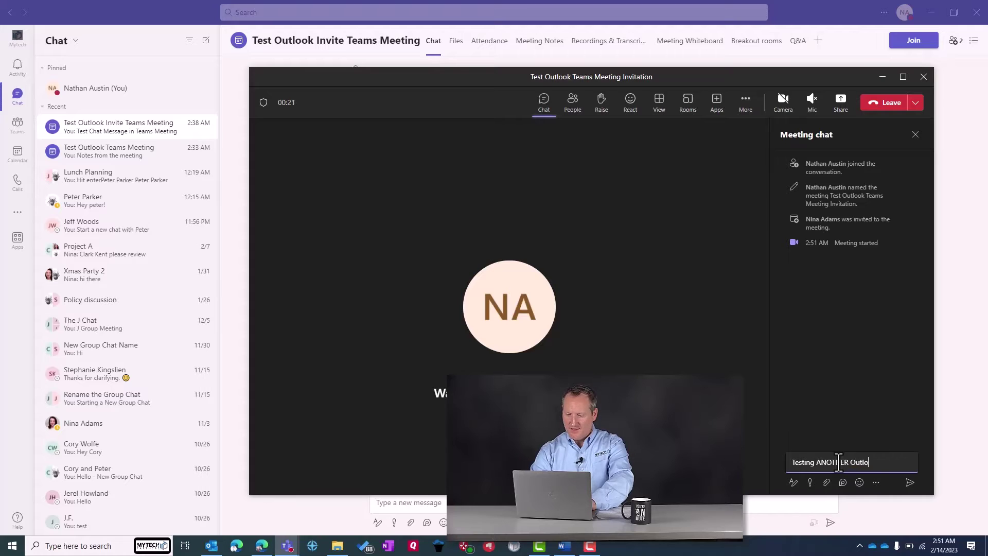
type("ok Invite ")
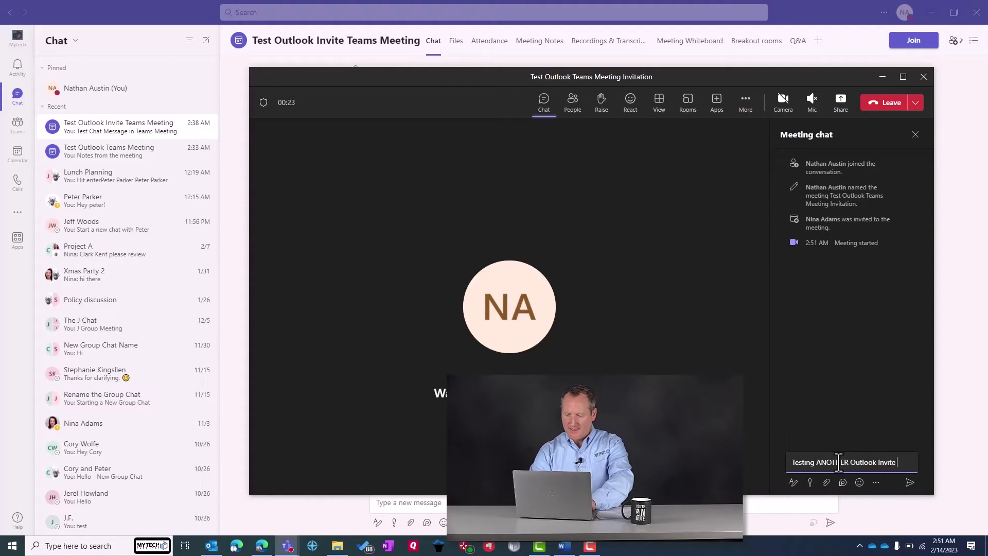
type("Chat")
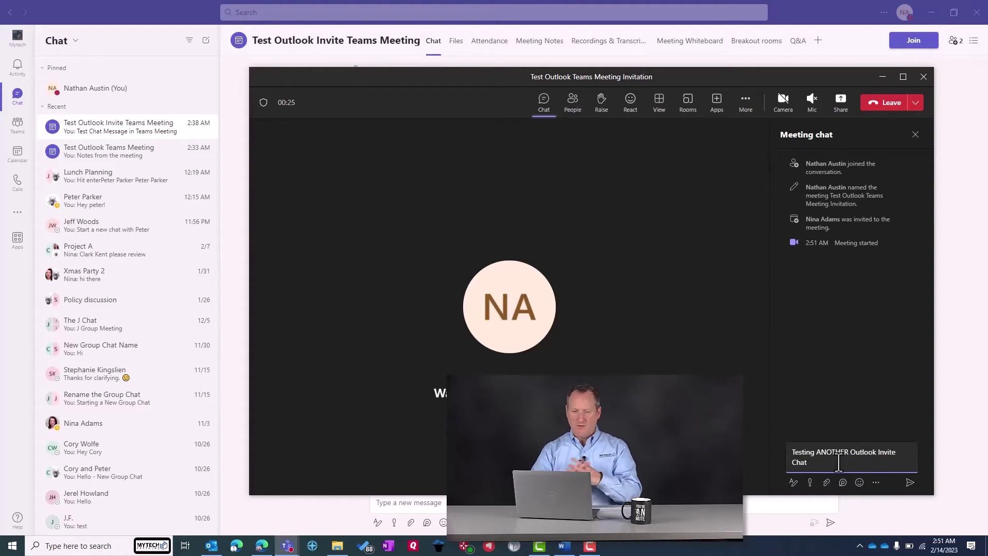
key("Return")
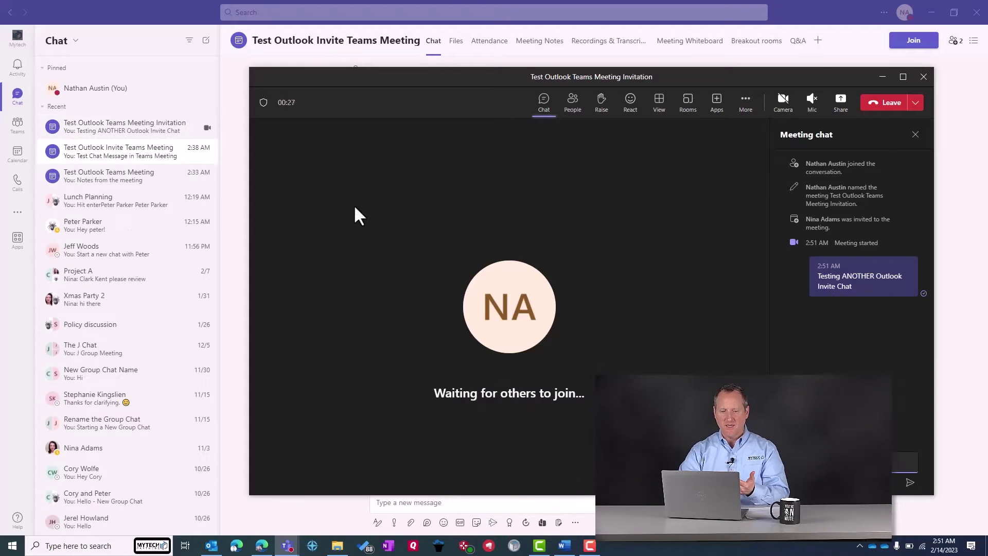
left_click(127, 131)
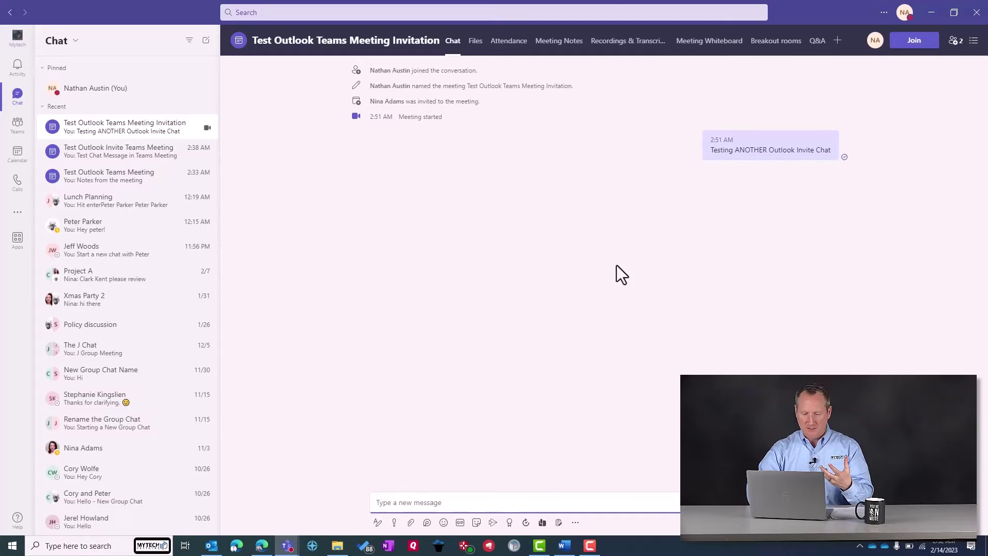
Return to the "Test Outlook Teams Meeting Invitation" meeting window and end the meeting for everyone.
mouse_move(287, 543)
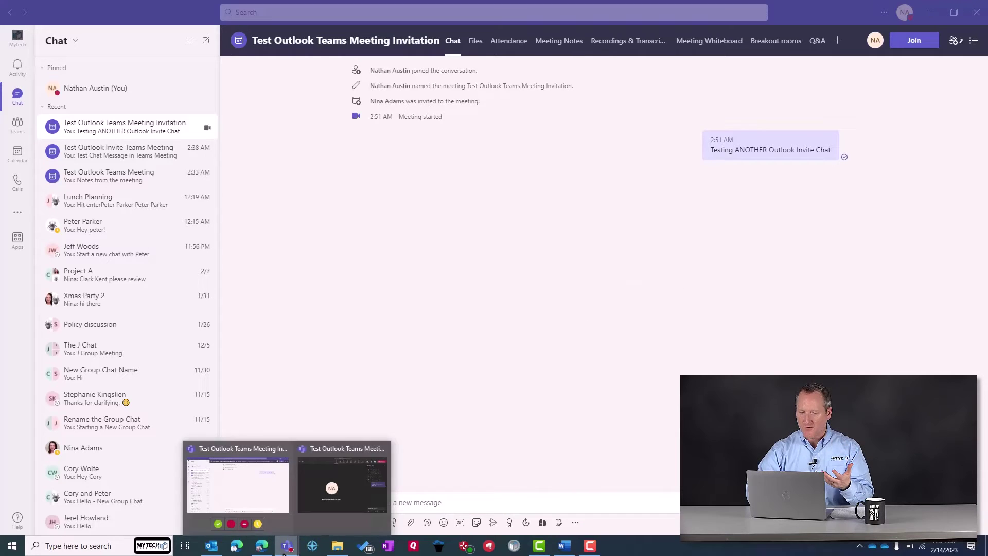
left_click(330, 493)
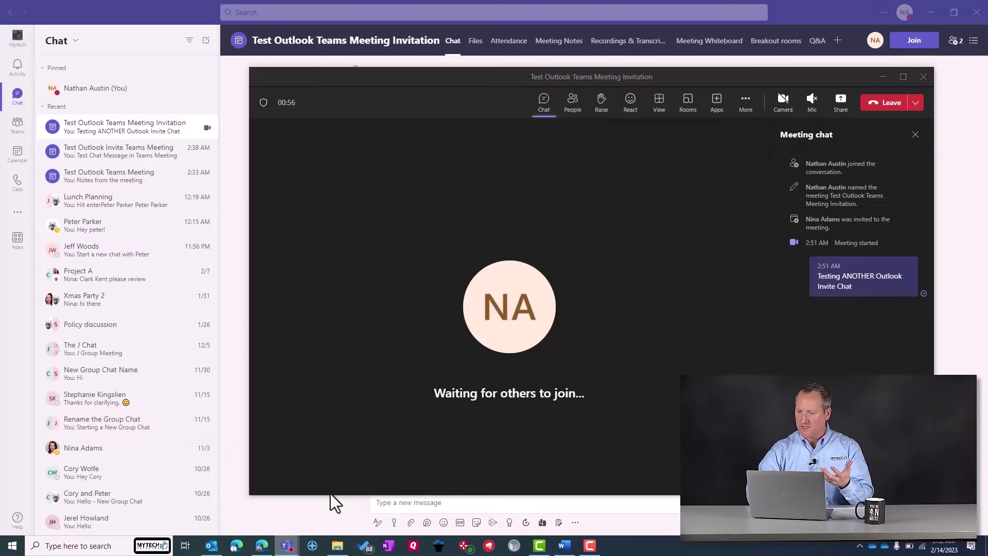
left_click(915, 102)
left_click(888, 145)
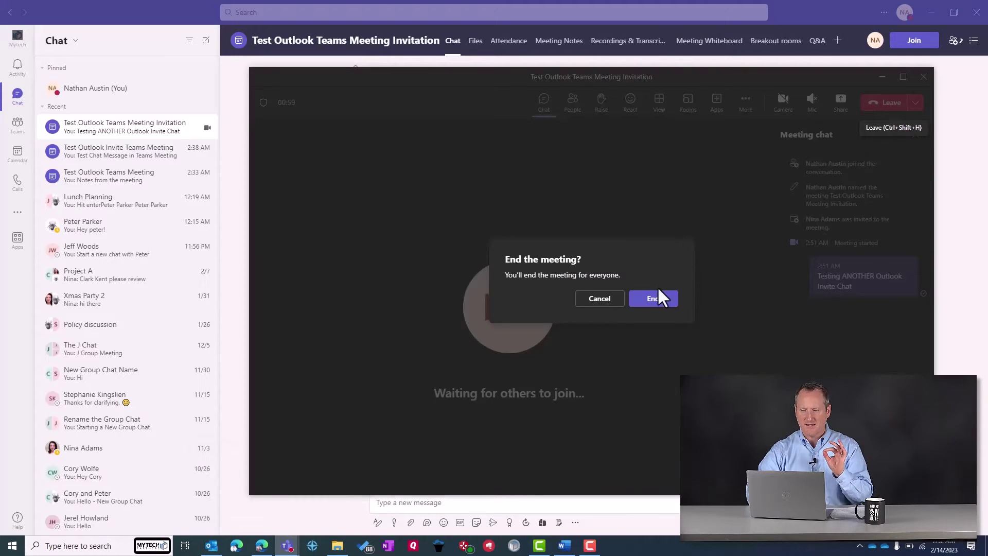
left_click(654, 301)
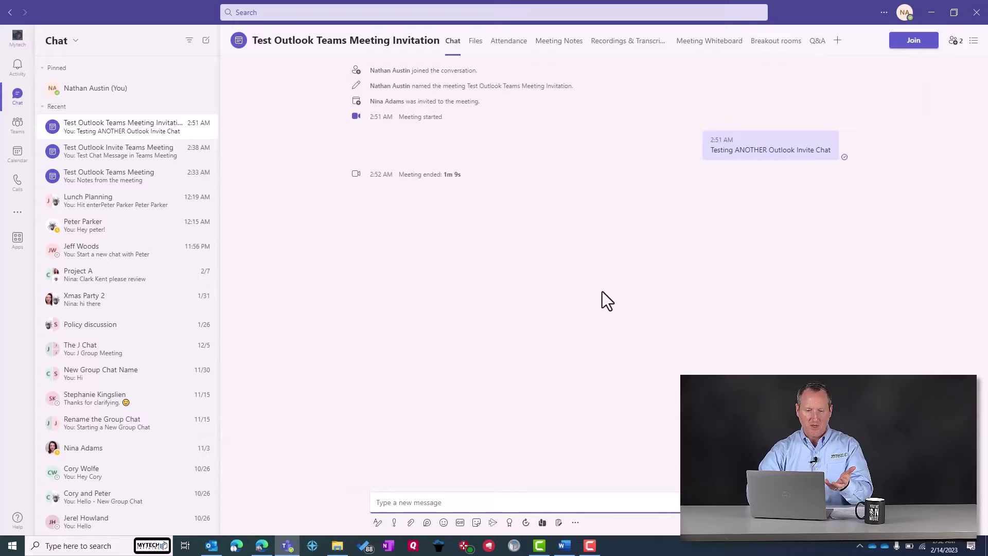
Start scheduling a new meeting from the General channel of MTS Example Team.
left_click(17, 133)
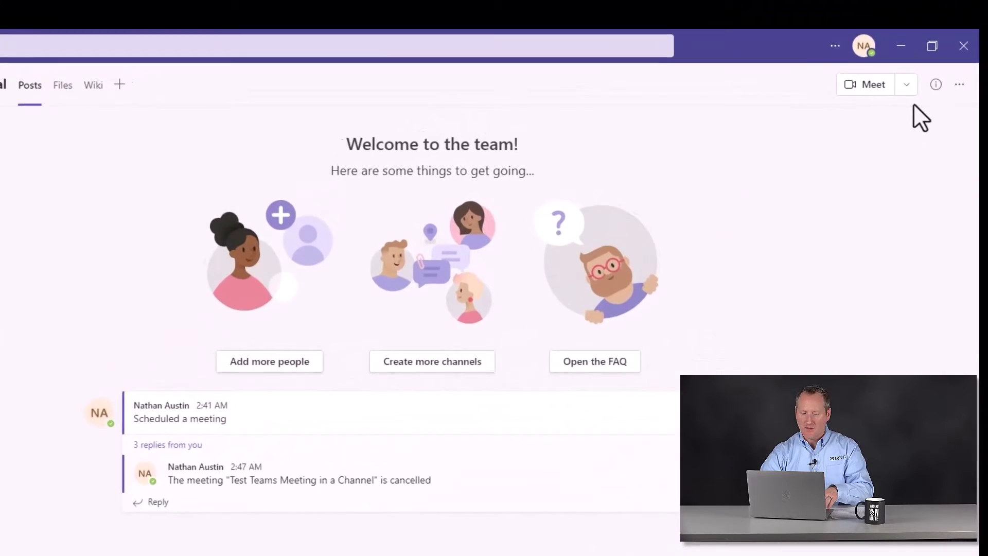
left_click(897, 107)
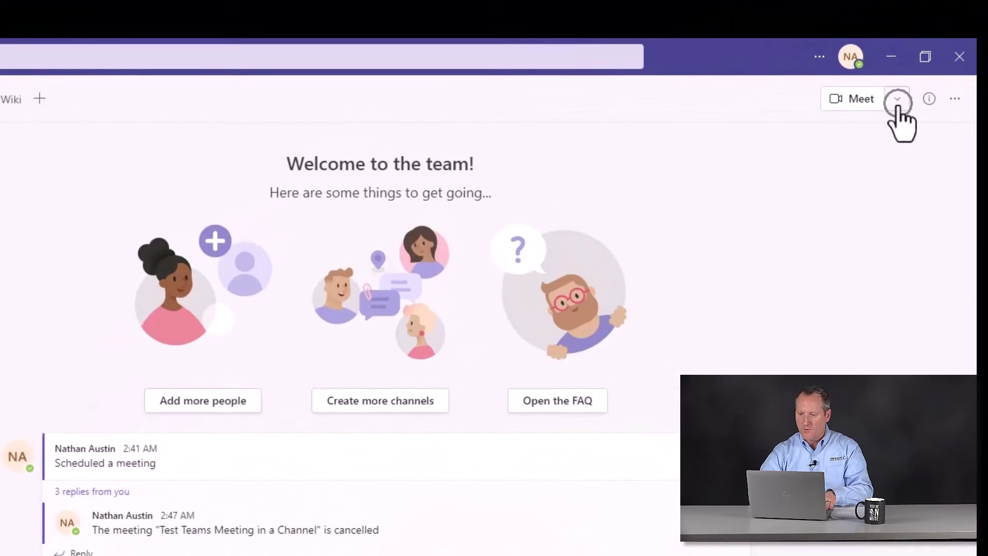
left_click(898, 107)
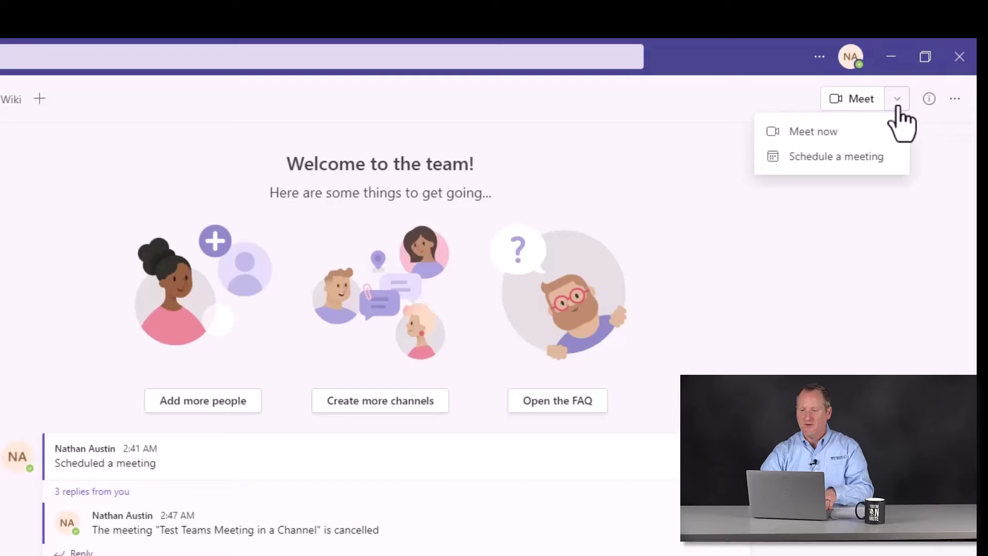
left_click(883, 129)
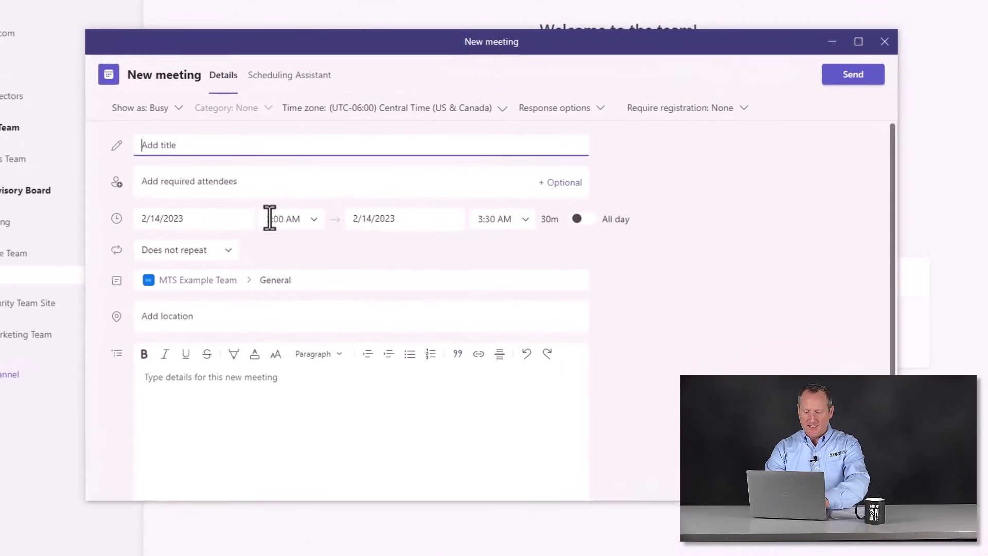
Title the new channel meeting "Testing a Department Meeting in Teams".
type("Te")
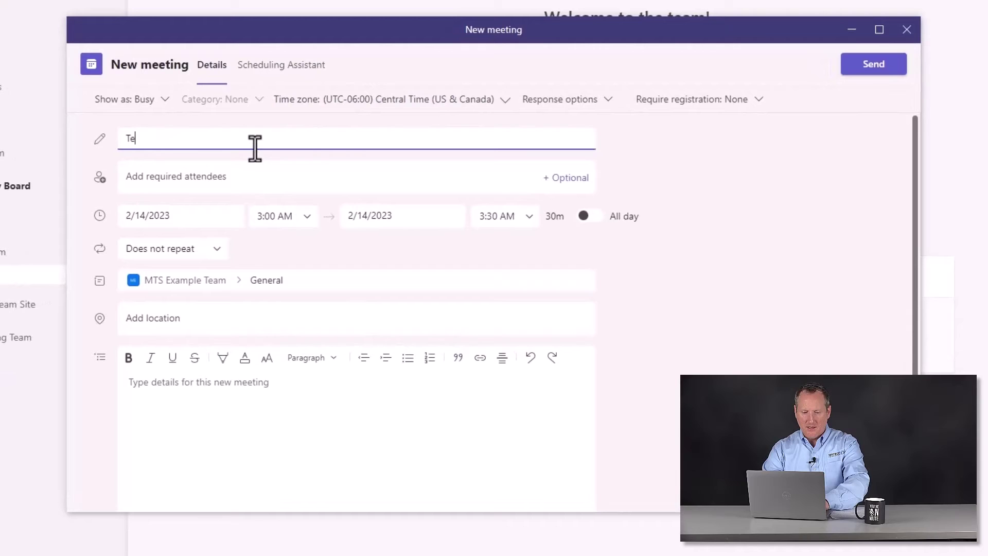
type("sting a ")
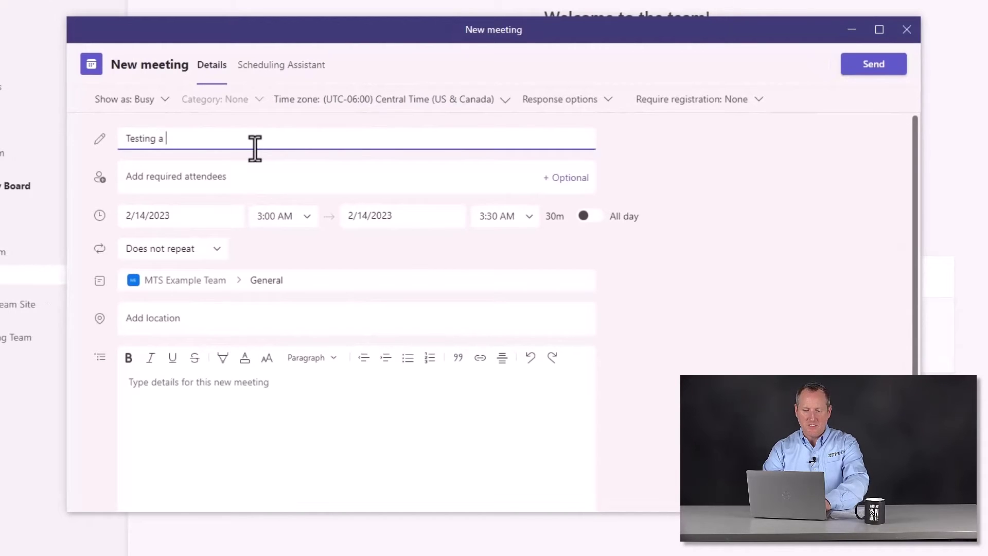
type("Department MEeting")
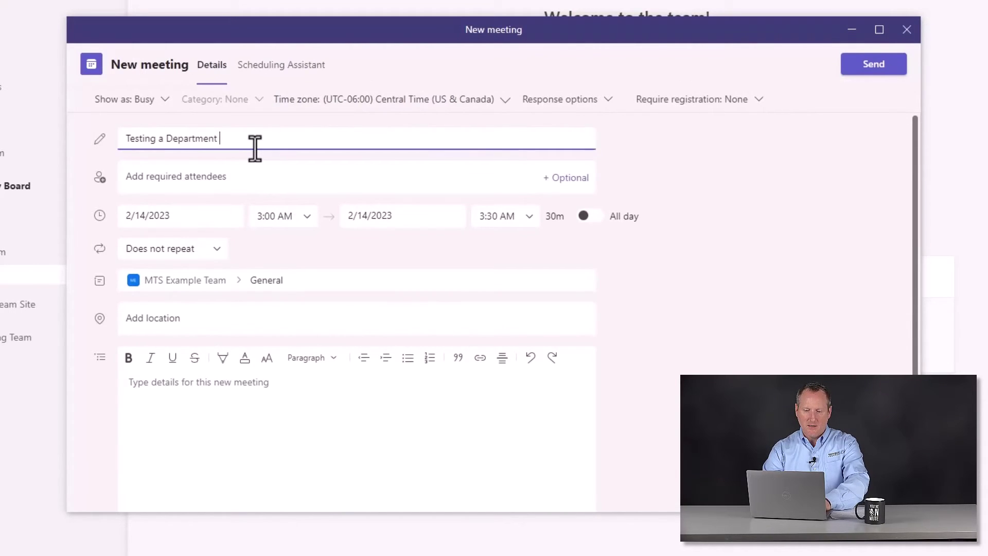
key("BackSpace")
key("BackSpace")
key("BackSpace")
key("BackSpace")
key("BackSpace")
key("BackSpace")
type("eeting in Teams")
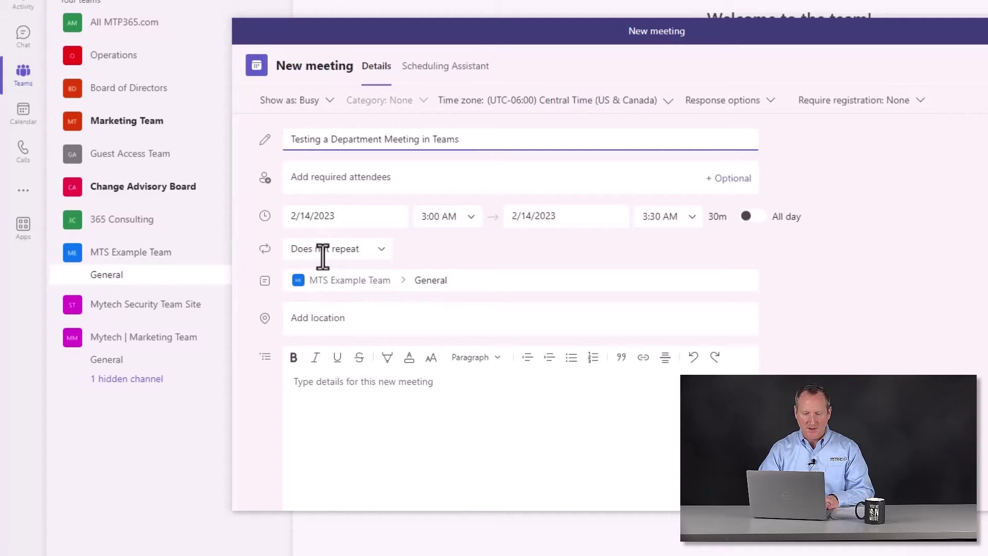
Set the channel meeting's time from 1:00 PM to 2:00 PM on 2/14/2023 and send it without a location.
left_click(471, 216)
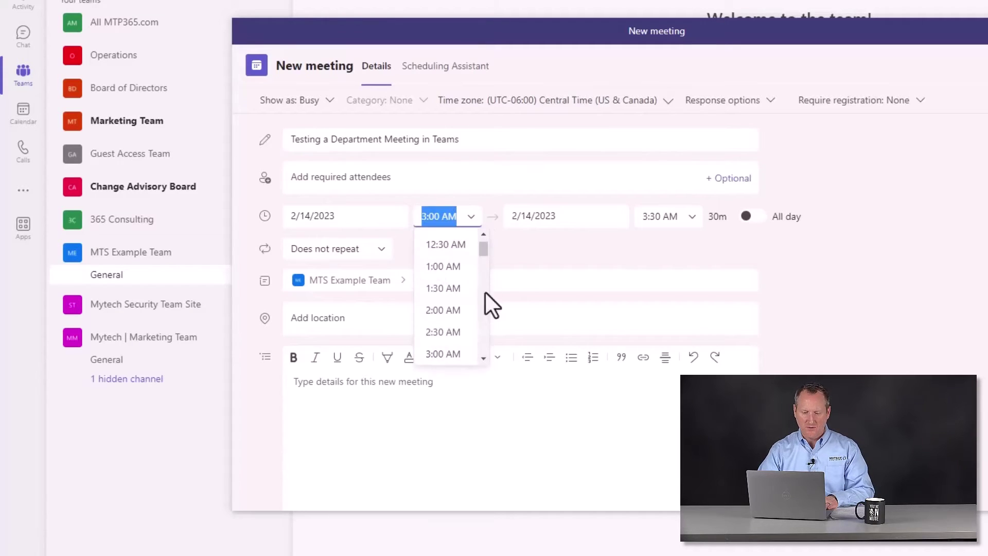
scroll(486, 341, "down", 7)
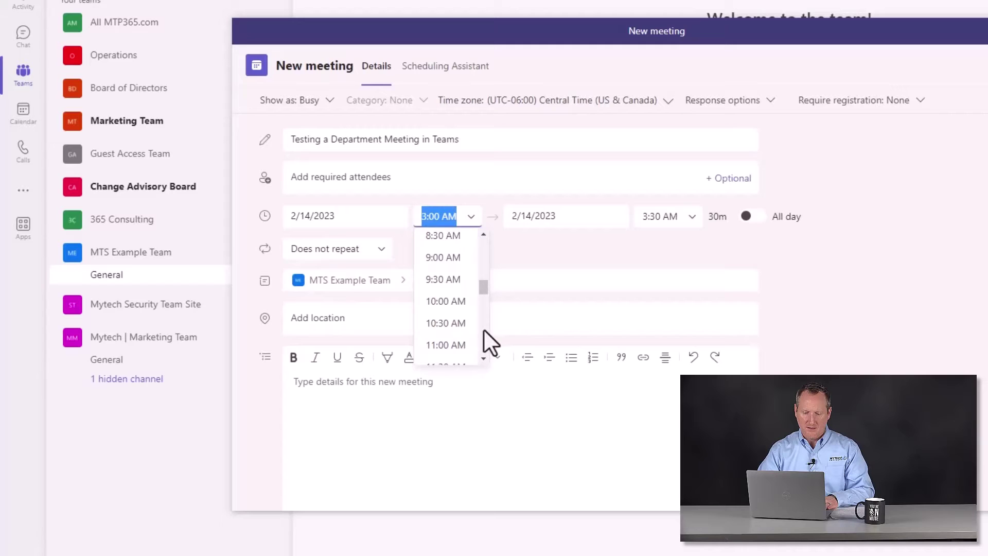
left_click(444, 313)
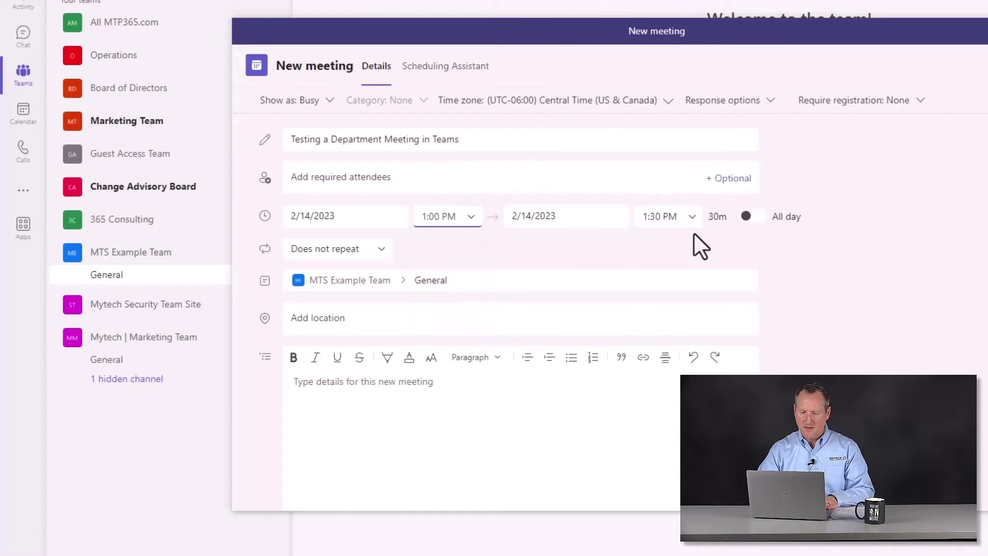
left_click(686, 220)
left_click(659, 288)
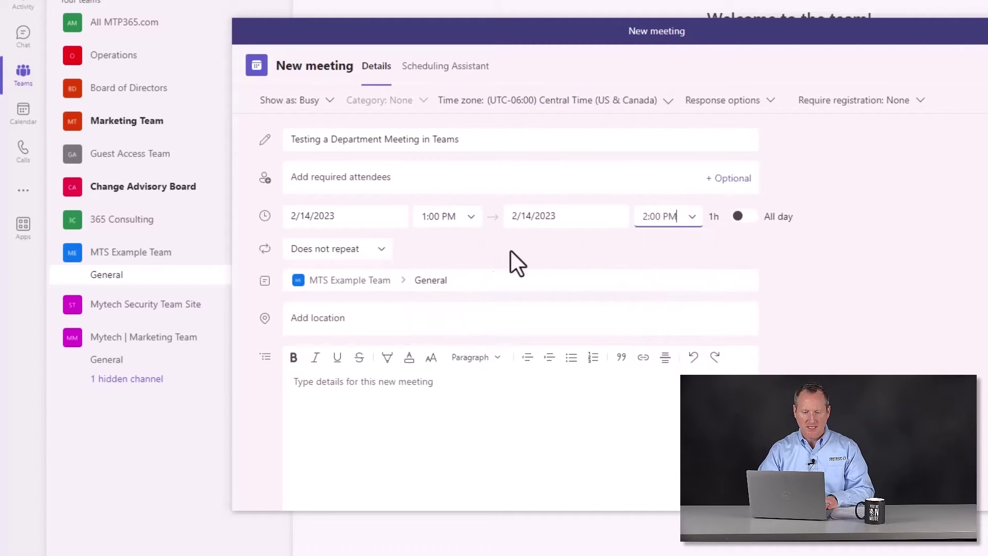
left_click(330, 323)
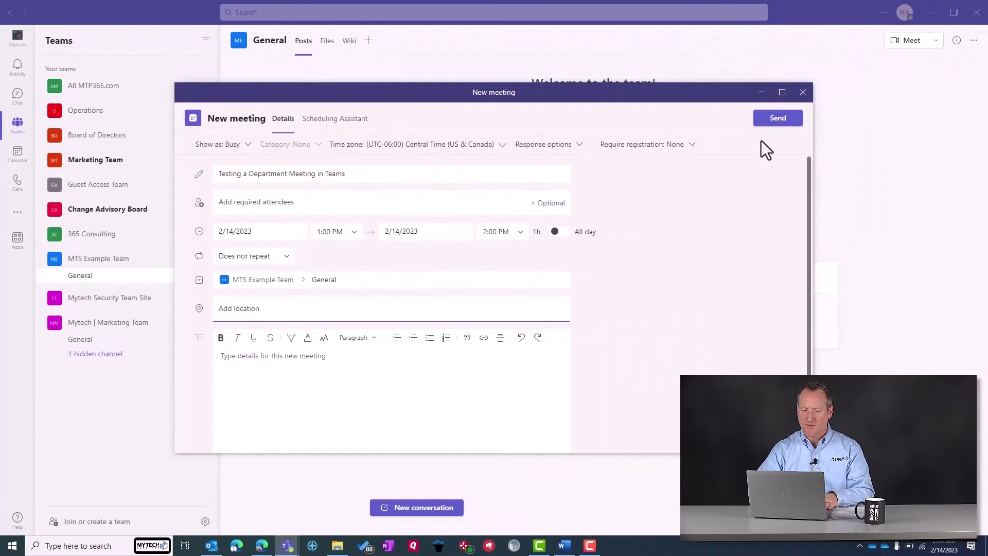
left_click(776, 120)
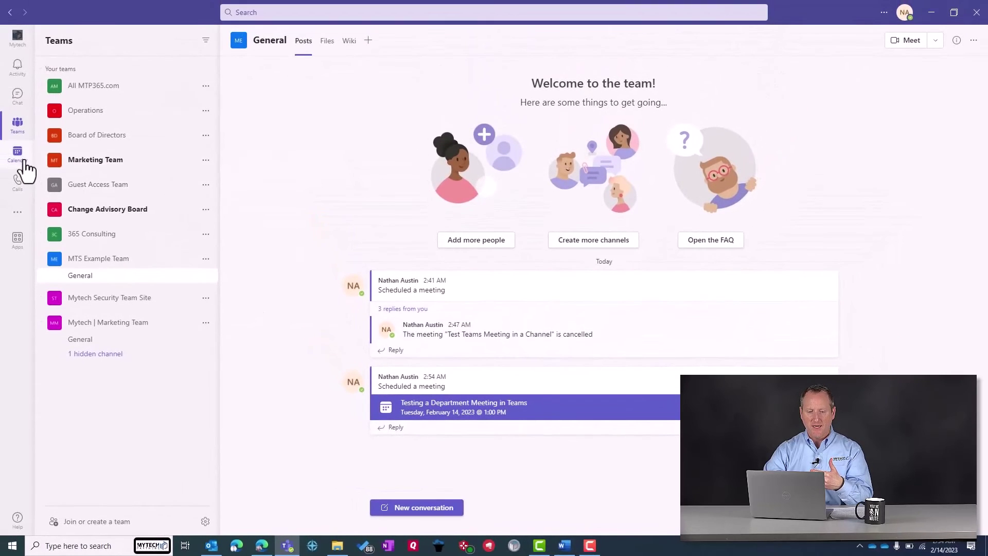
Open a new meeting form from the Teams calendar to view the selectable channels, and close it without saving.
left_click(20, 161)
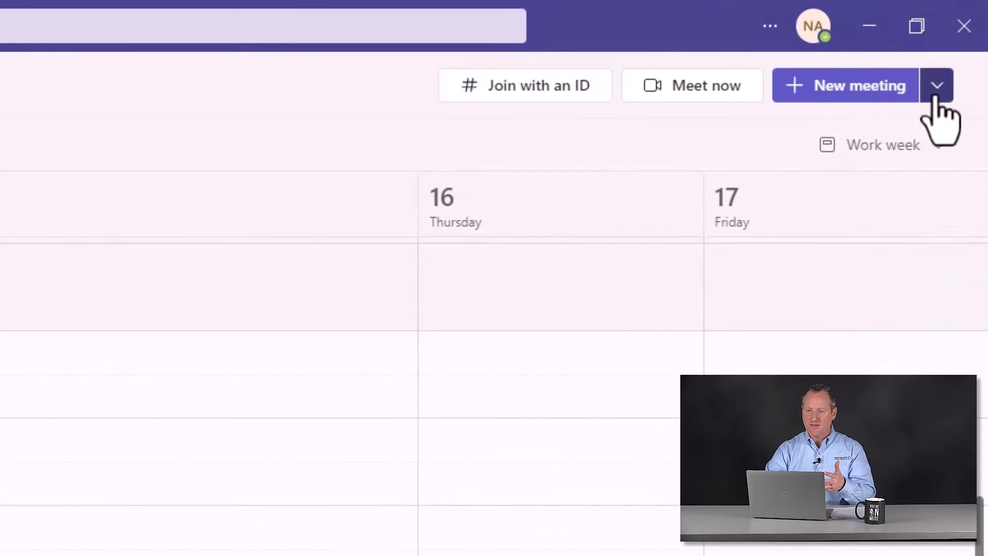
left_click(936, 92)
left_click(913, 139)
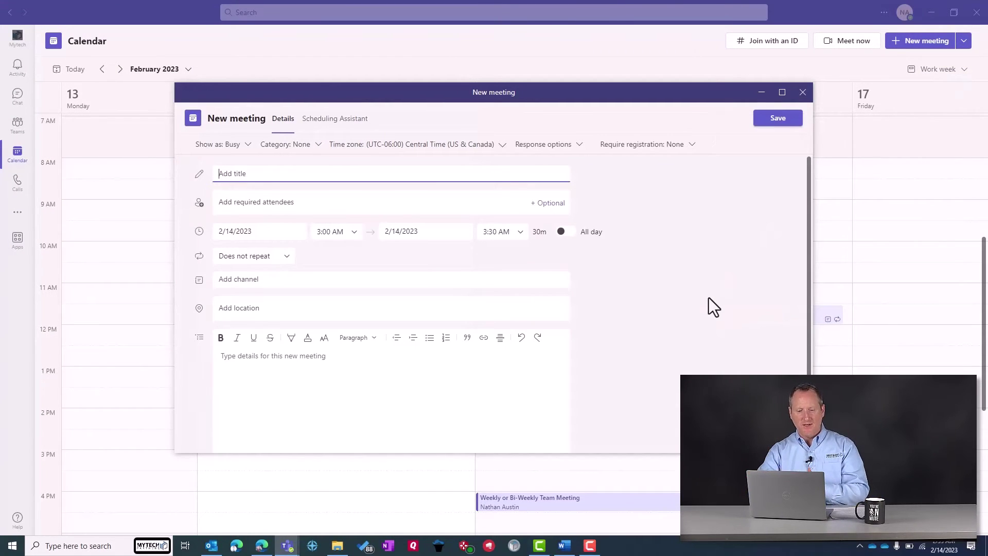
left_click(286, 285)
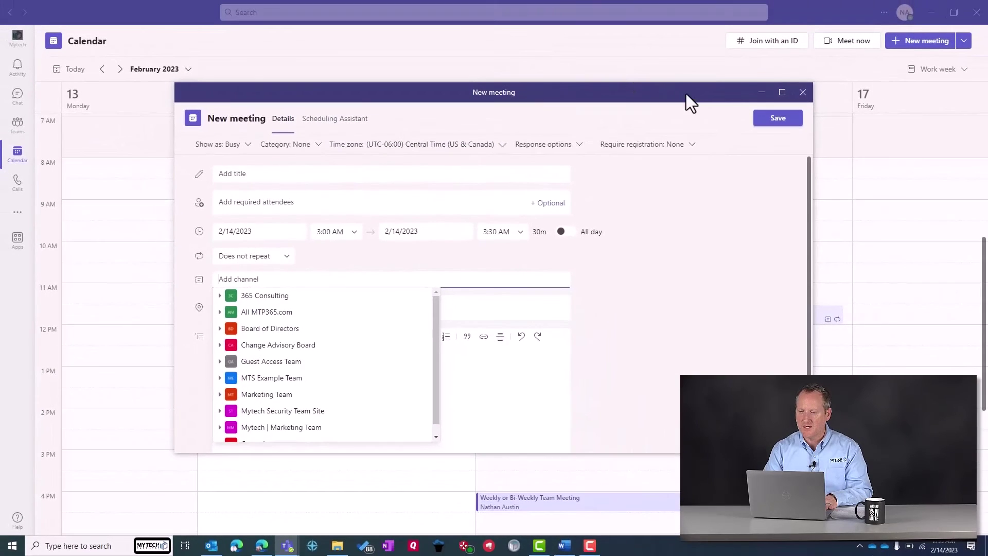
left_click(802, 92)
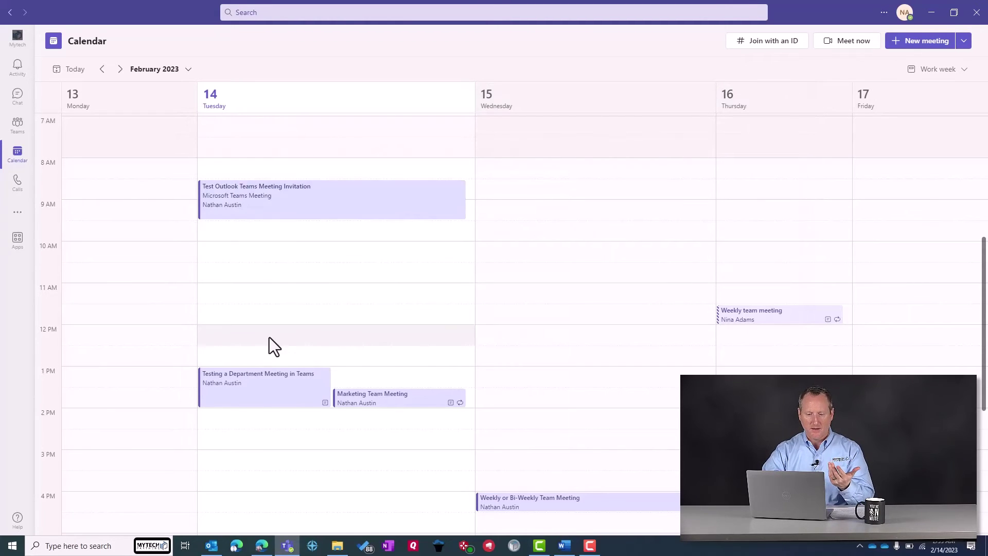
Join "Testing a Department Meeting in Teams" from the calendar without audio and show the General channel's posts in the main window.
left_click(271, 399)
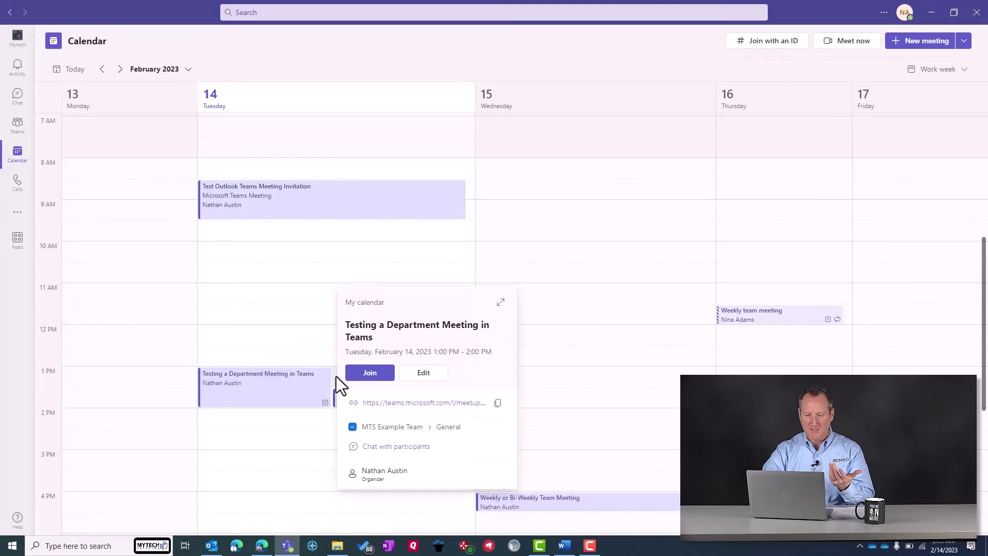
left_click(367, 374)
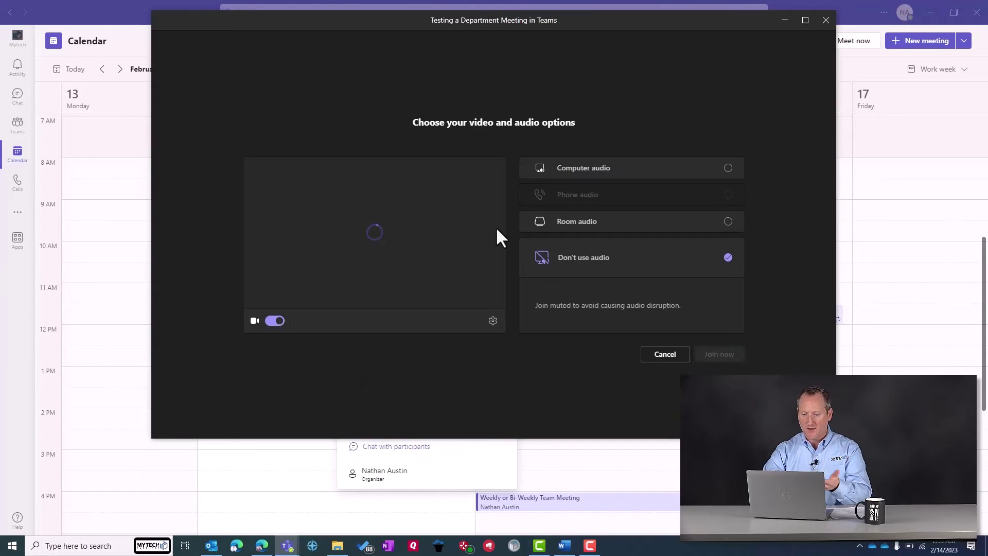
left_click(721, 356)
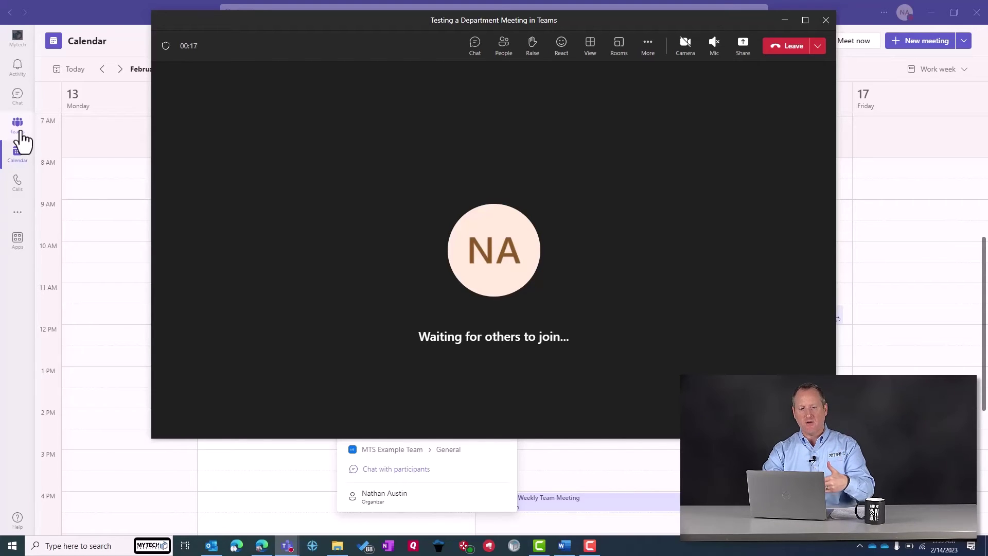
left_click(20, 135)
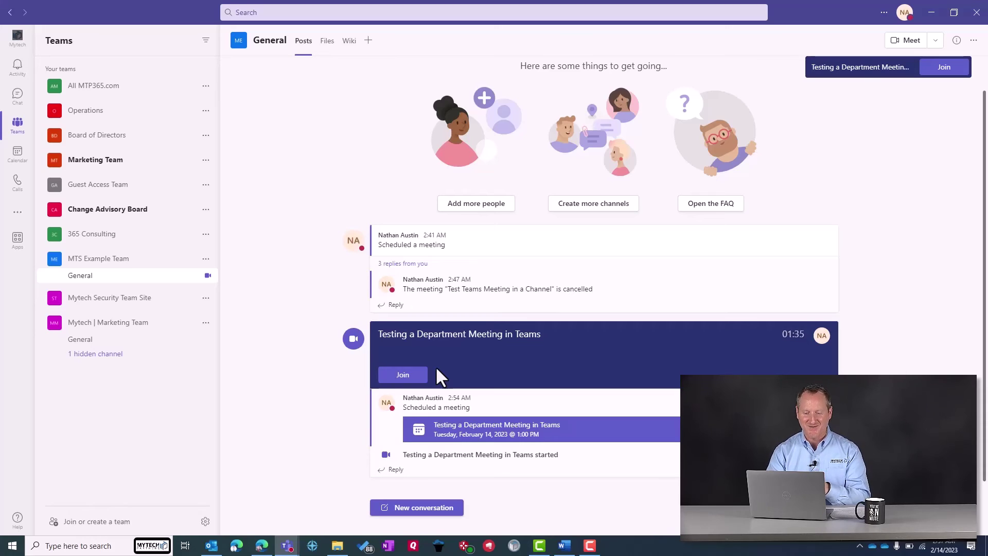
Return to the "Testing a Department Meeting in Teams" meeting window and end the meeting for everyone.
mouse_move(287, 546)
left_click(322, 512)
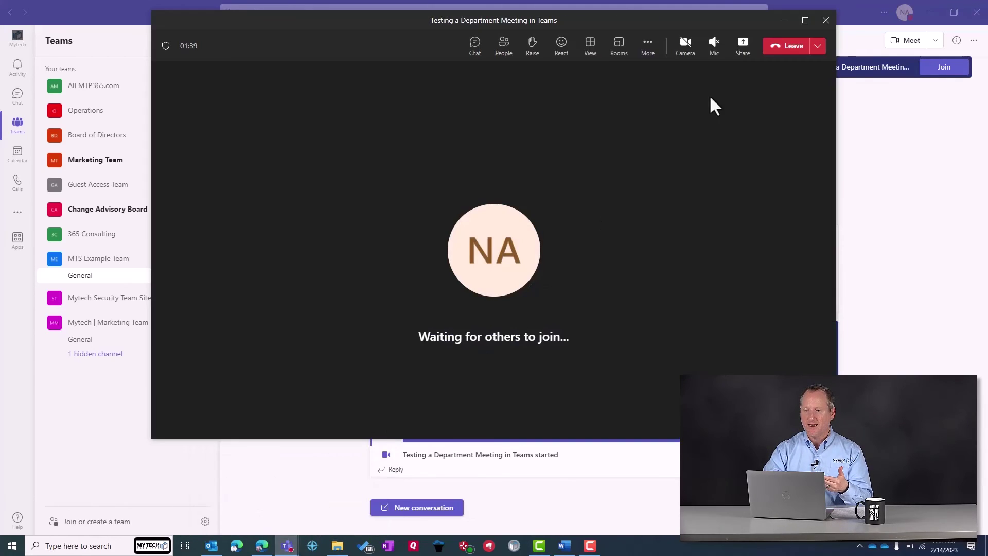
left_click(818, 47)
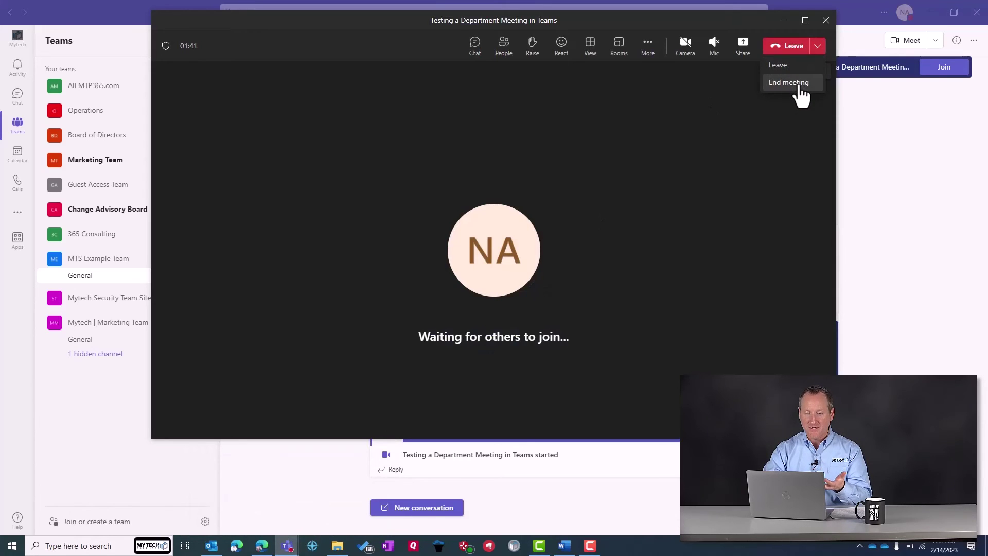
left_click(798, 83)
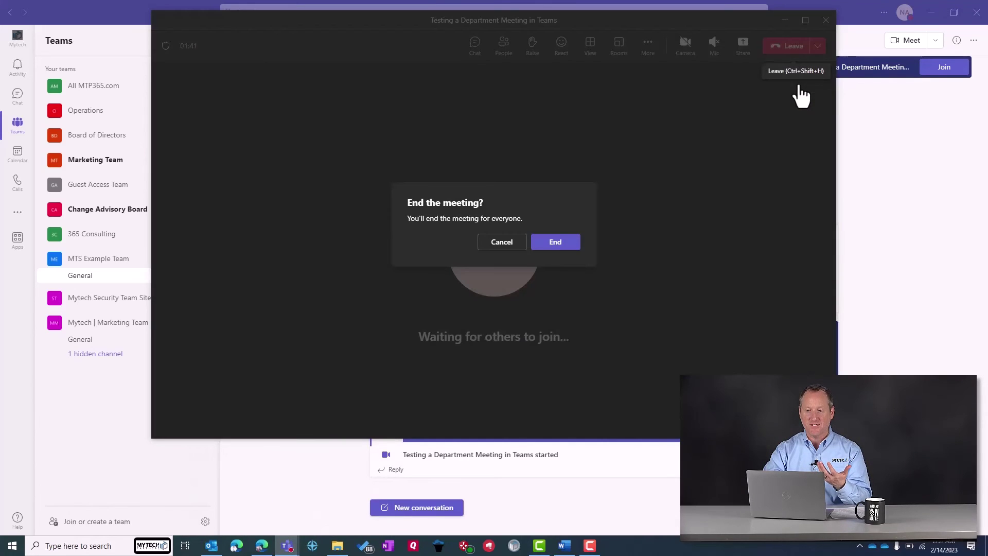
left_click(556, 243)
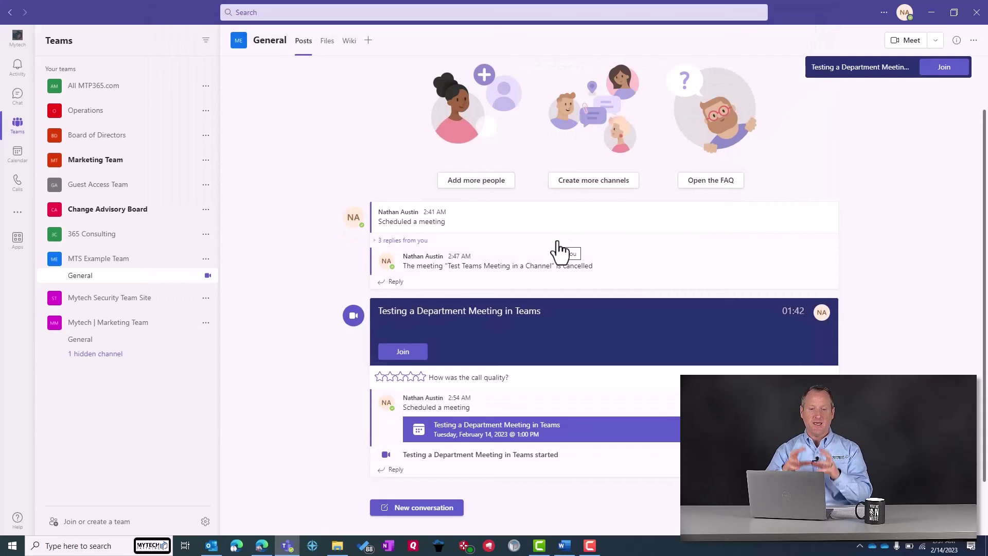